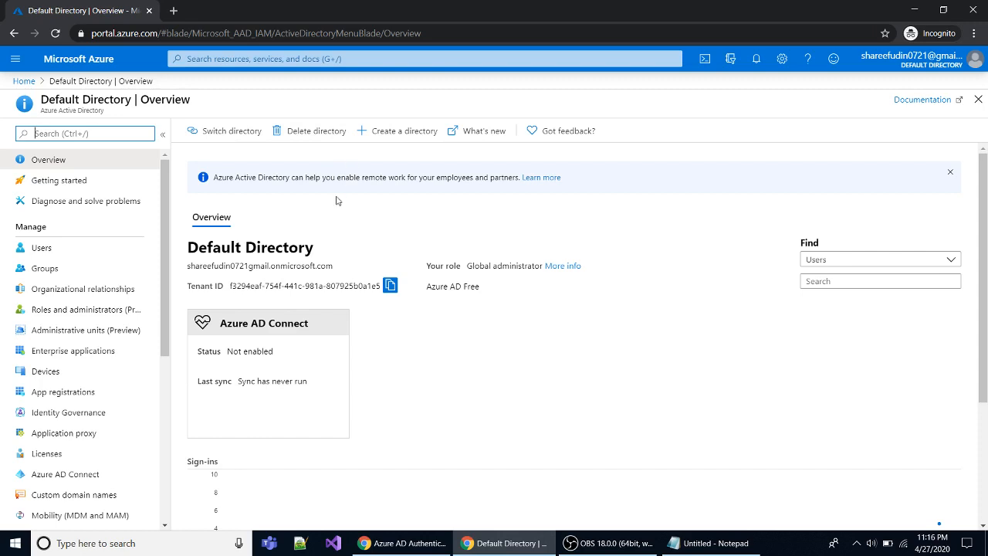
# Close the remote-work notice banner on the Default Directory overview.
pyautogui.click(952, 175)
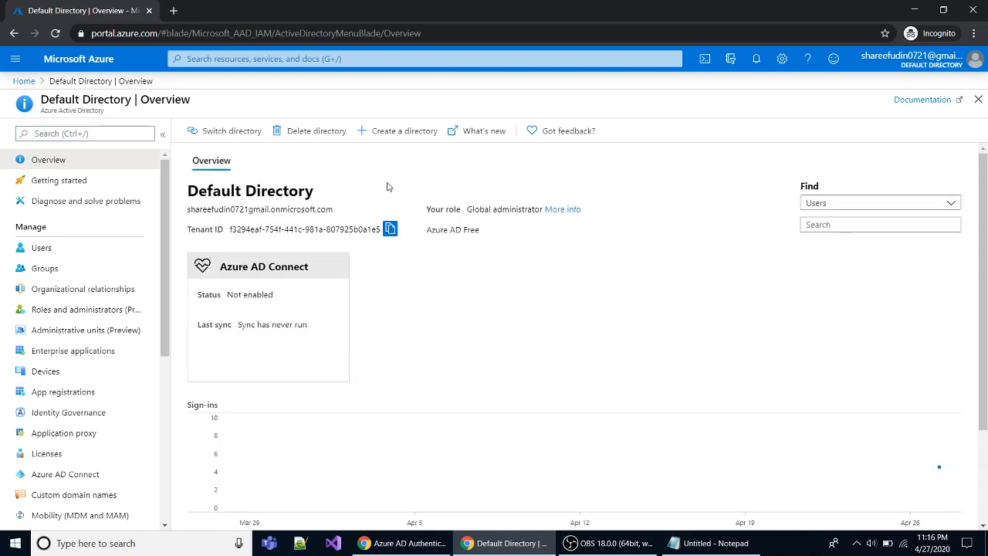
# Start a new directory and enter the organization name 'Demo App'.
pyautogui.click(394, 131)
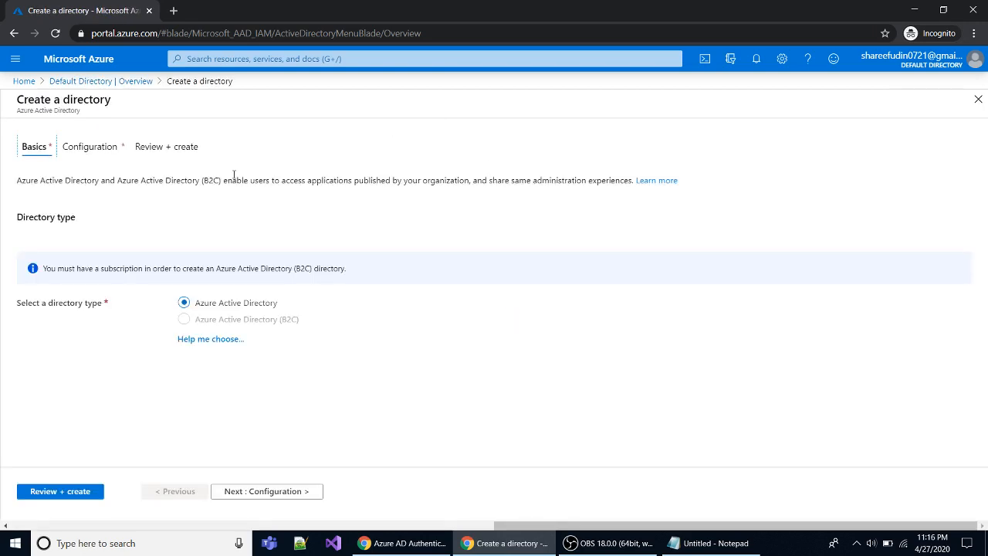
pyautogui.click(255, 491)
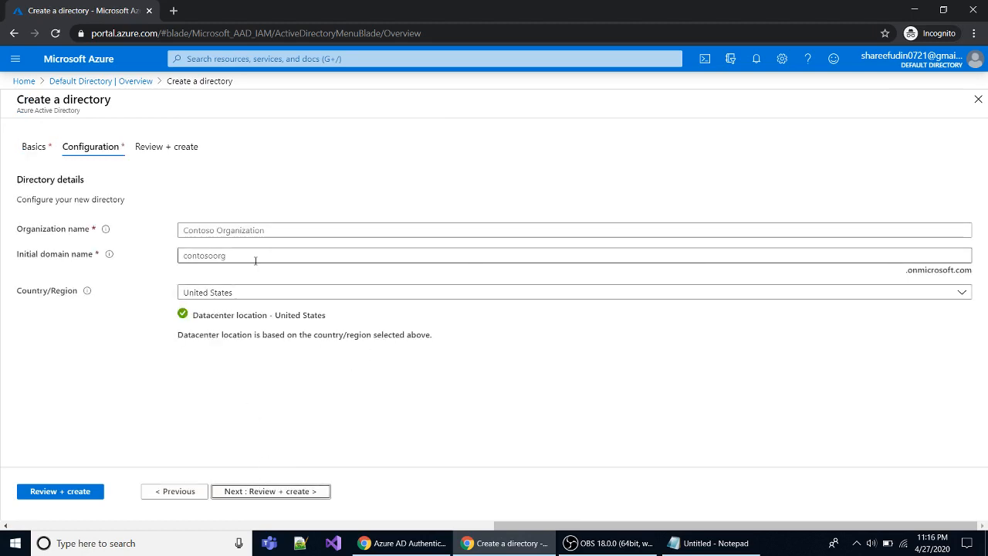
pyautogui.click(219, 229)
pyautogui.write('Demo')
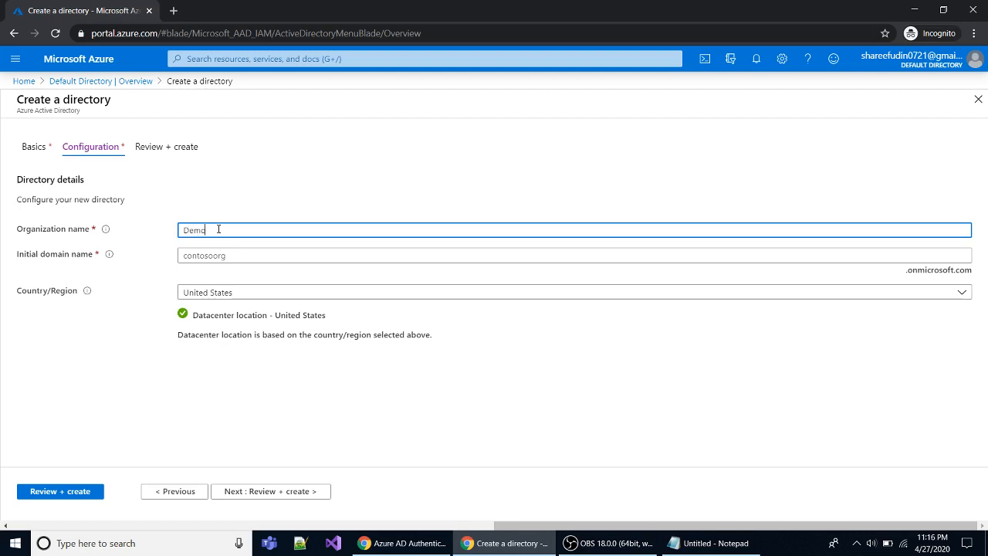
pyautogui.write(' App')
# Try initial domain names and check whether each is available.
pyautogui.click(209, 257)
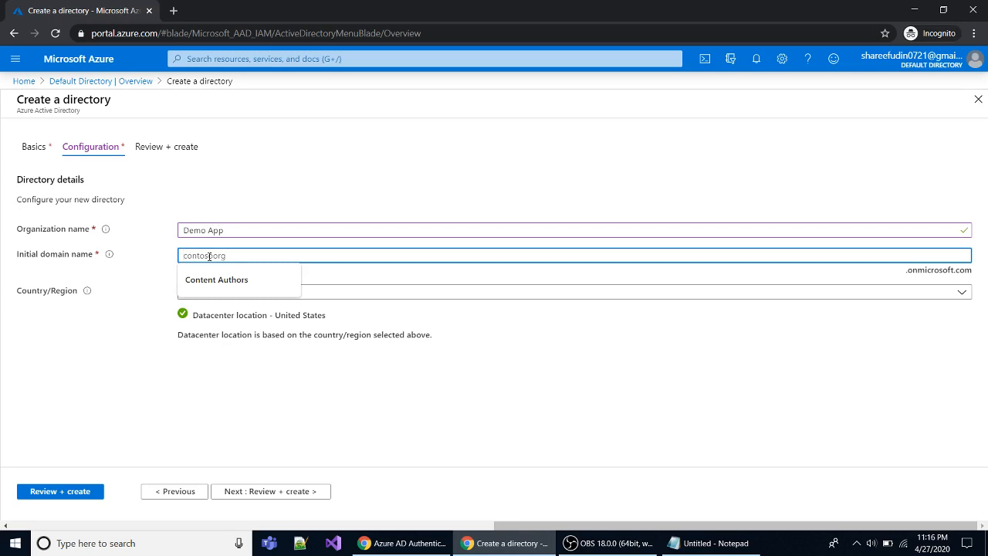
pyautogui.write('demp')
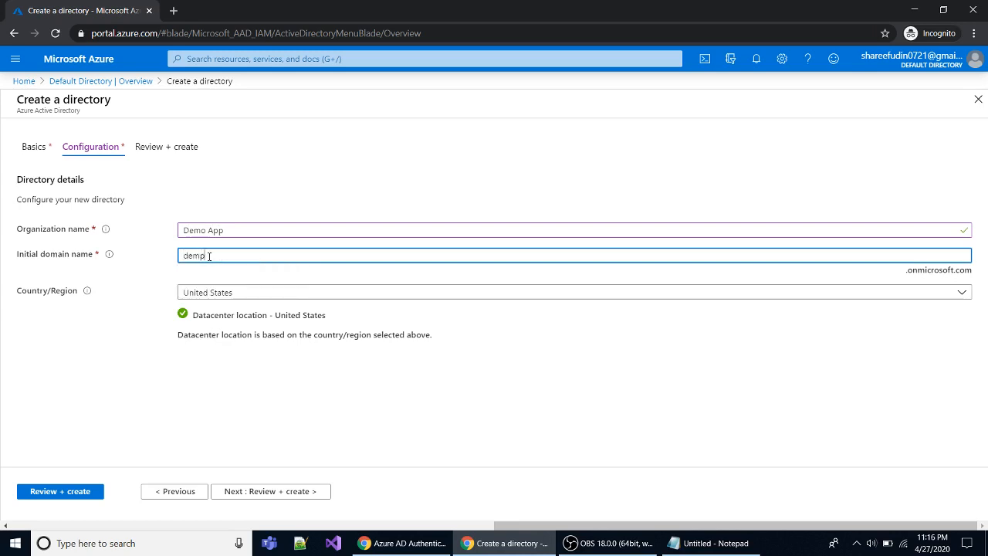
pyautogui.press('BackSpace')
pyautogui.write('o')
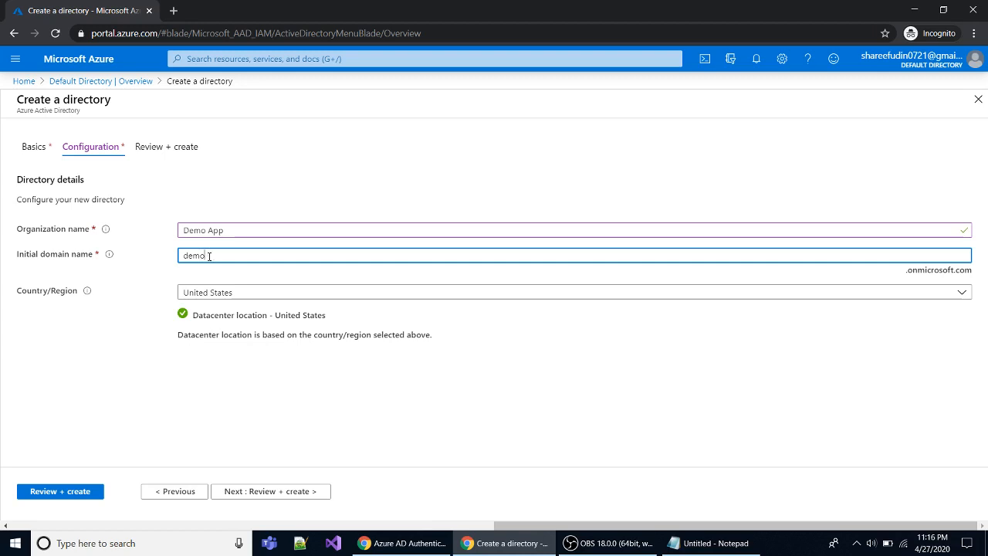
pyautogui.write('app')
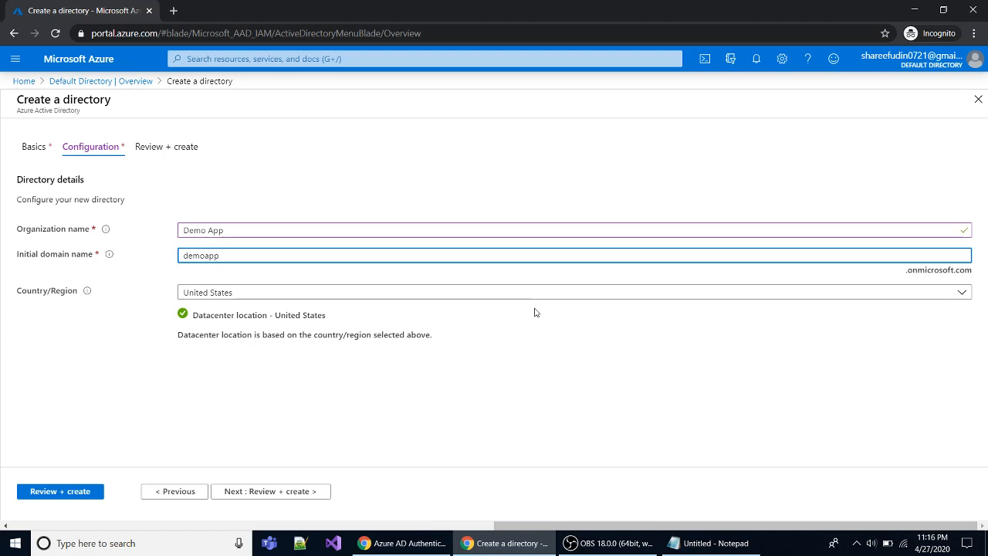
pyautogui.click(670, 322)
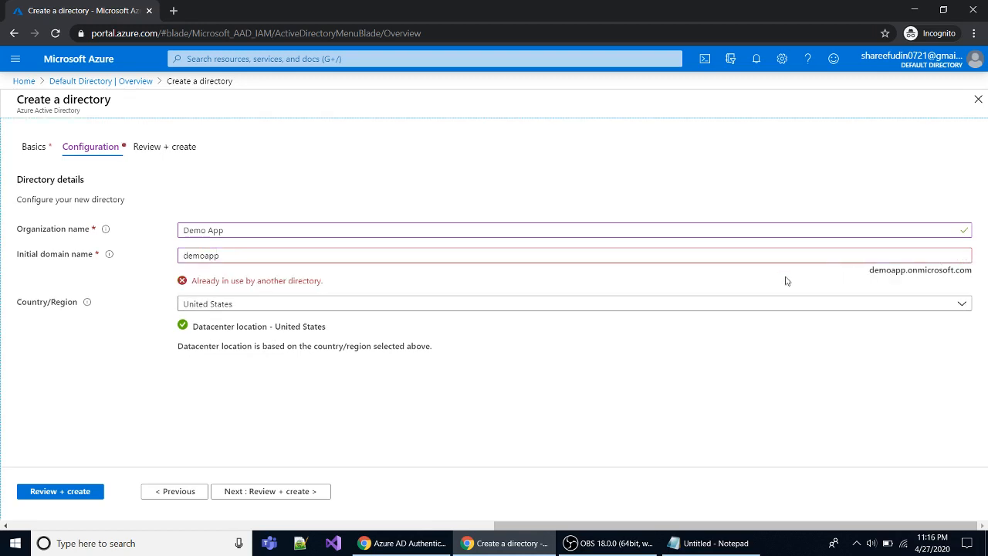
pyautogui.click(231, 257)
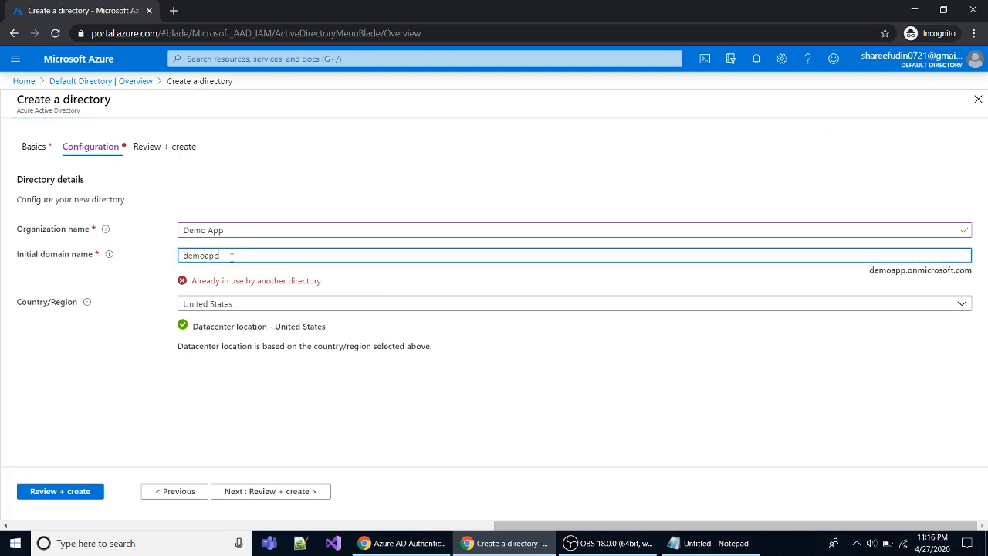
pyautogui.write('1')
pyautogui.click(384, 283)
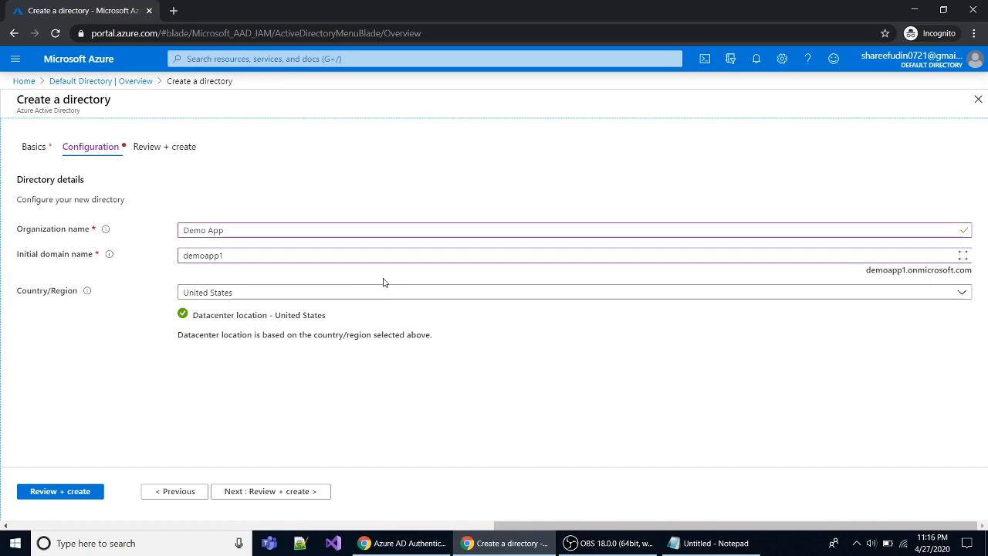
# Change the initial domain to demoapp31, confirm it is available, and continue to review.
pyautogui.click(264, 257)
pyautogui.press('BackSpace')
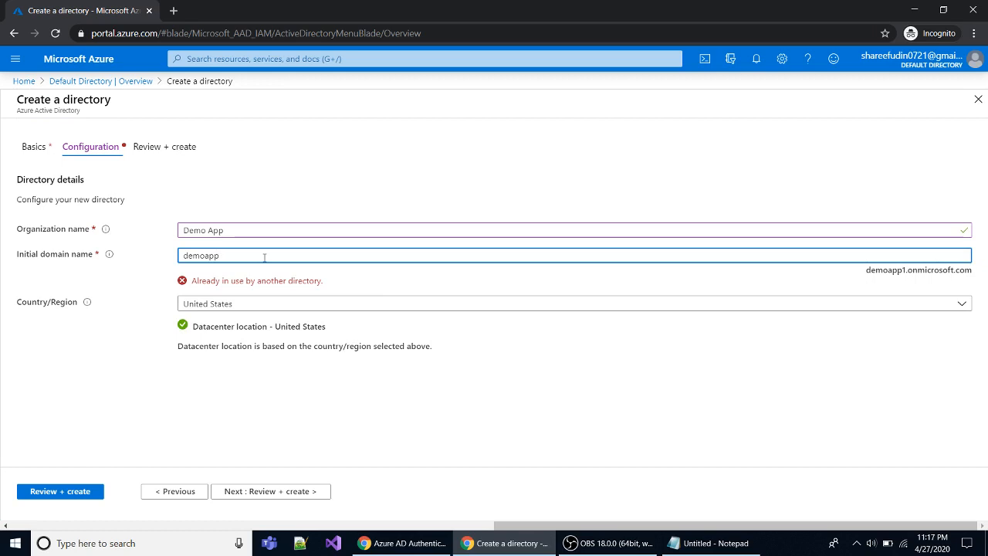
pyautogui.write('31')
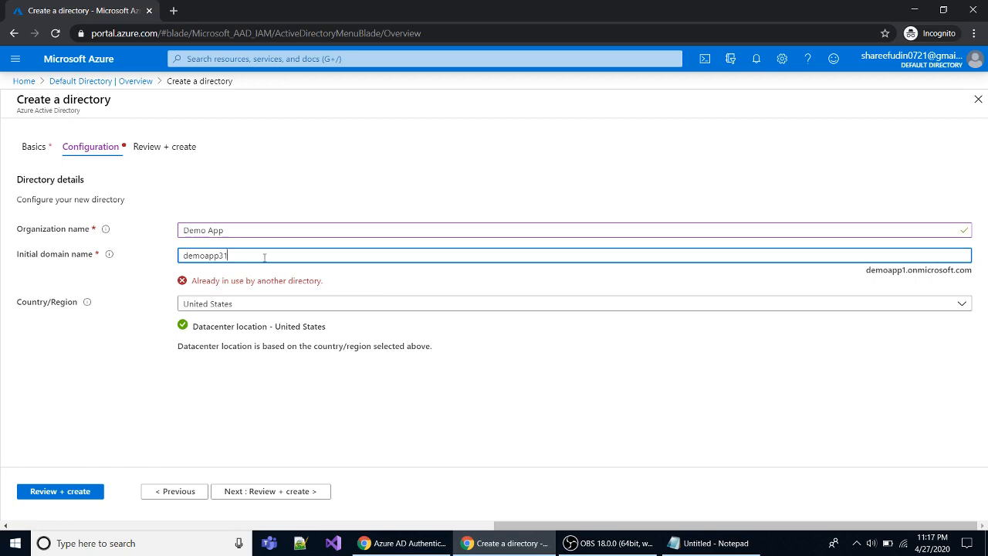
pyautogui.click(368, 278)
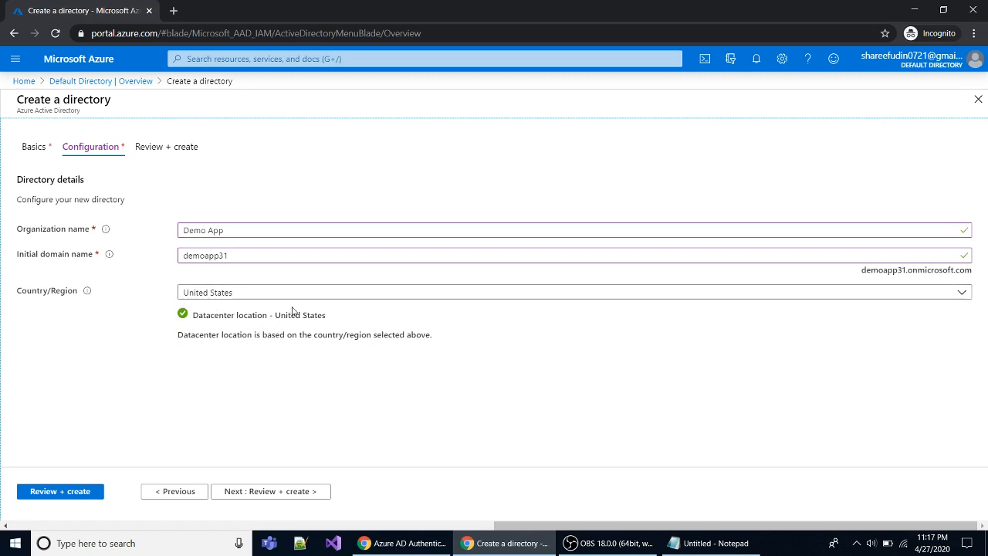
pyautogui.click(270, 499)
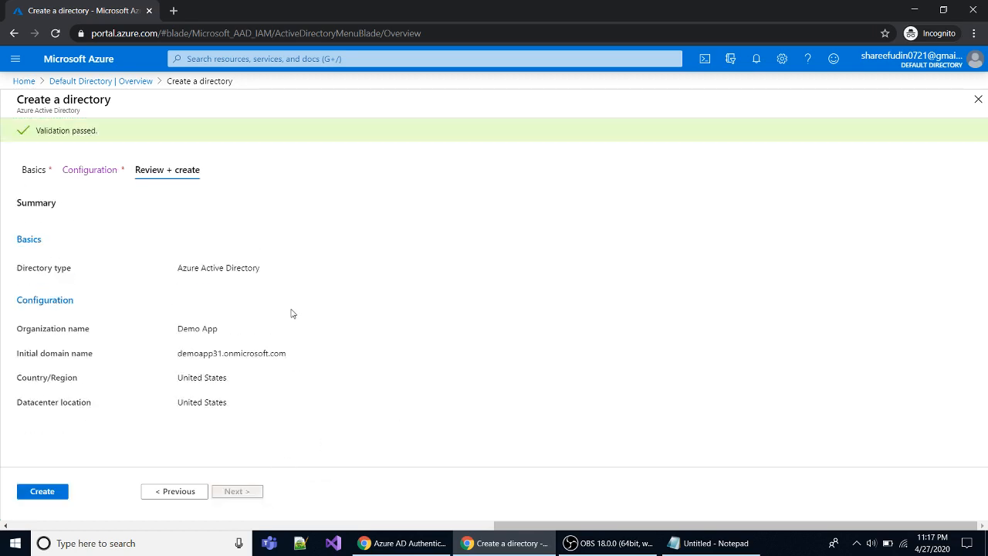
# Submit the Demo App directory for creation.
pyautogui.click(40, 492)
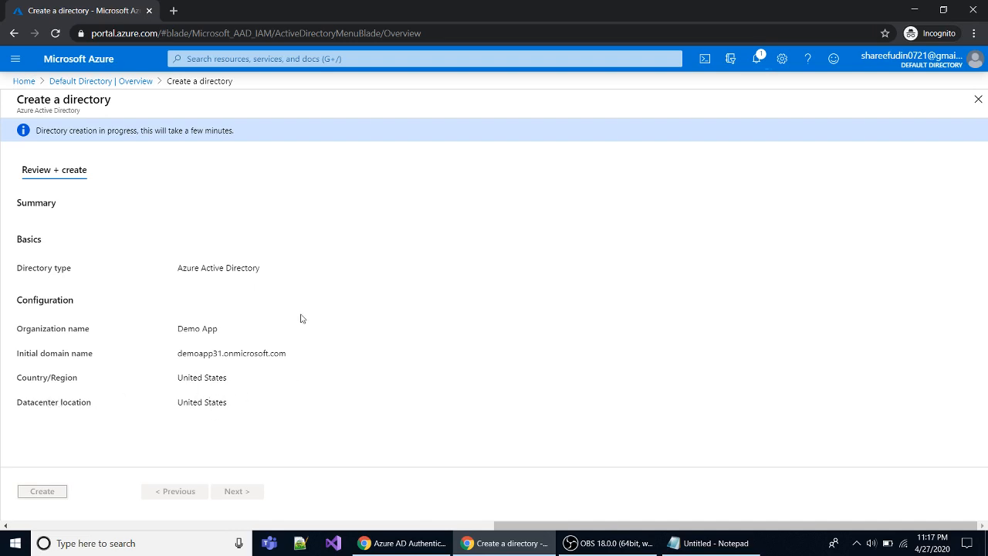
# Check Notifications until Demo App creation succeeds, then go back to the Default Directory overview.
pyautogui.click(757, 64)
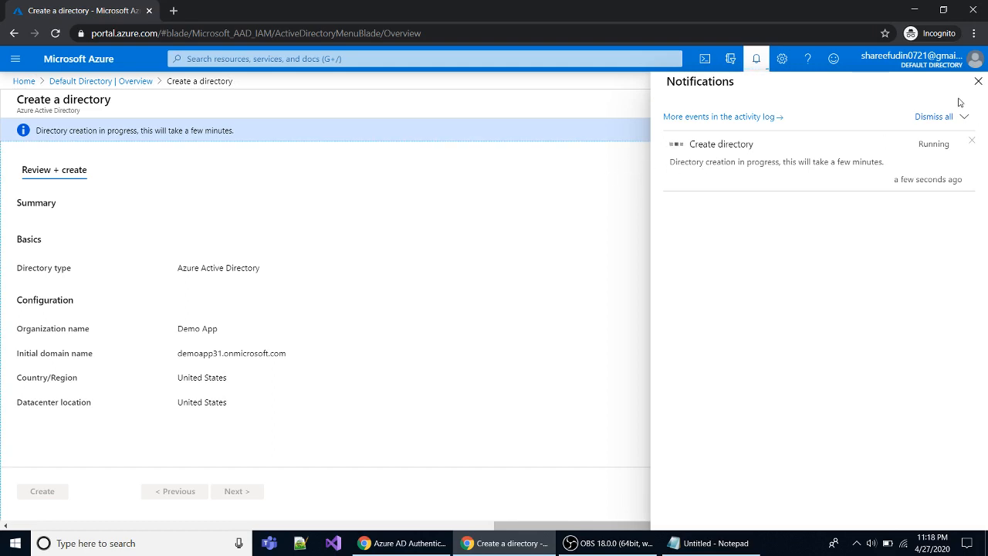
pyautogui.click(977, 83)
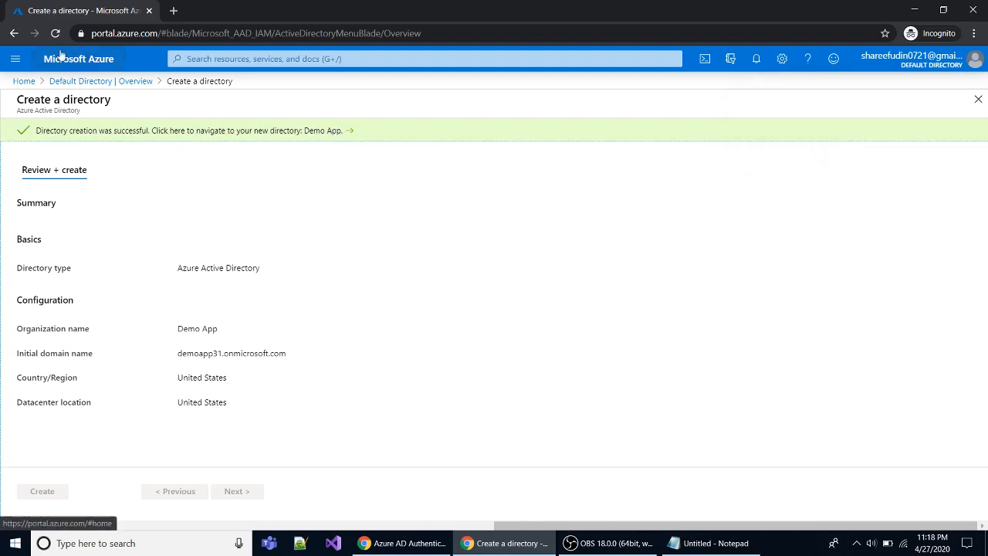
pyautogui.click(67, 82)
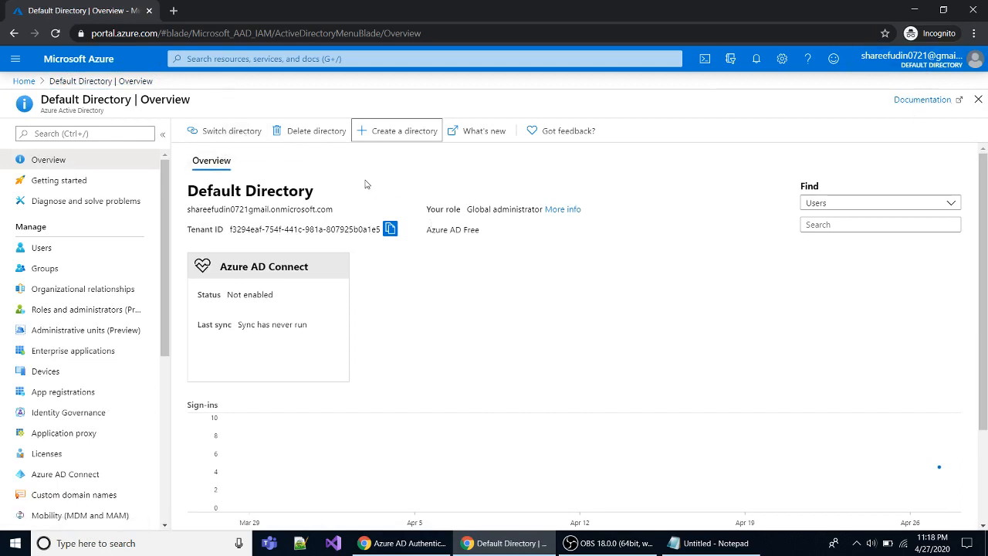
# Refresh the portal and switch to the Demo App directory from All Directories.
pyautogui.click(55, 34)
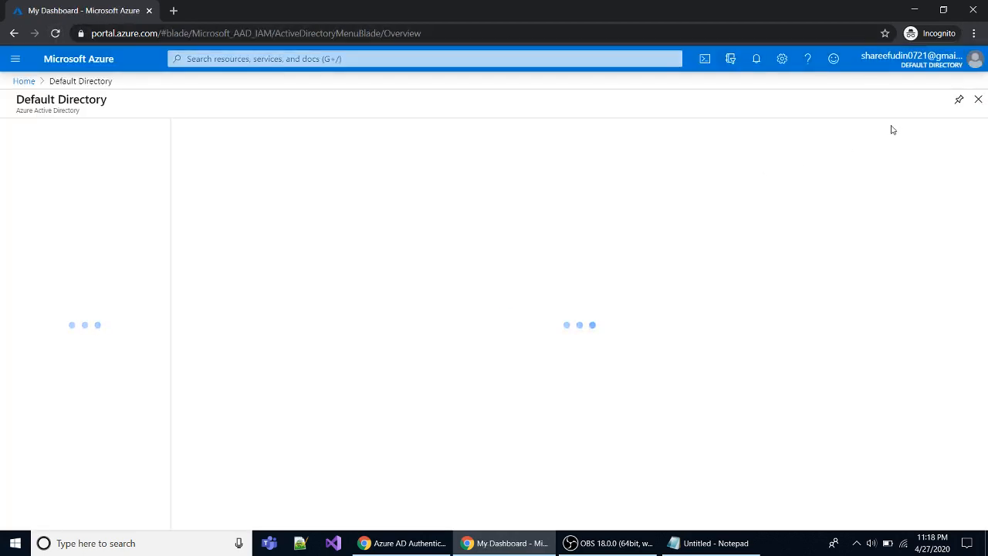
pyautogui.click(929, 68)
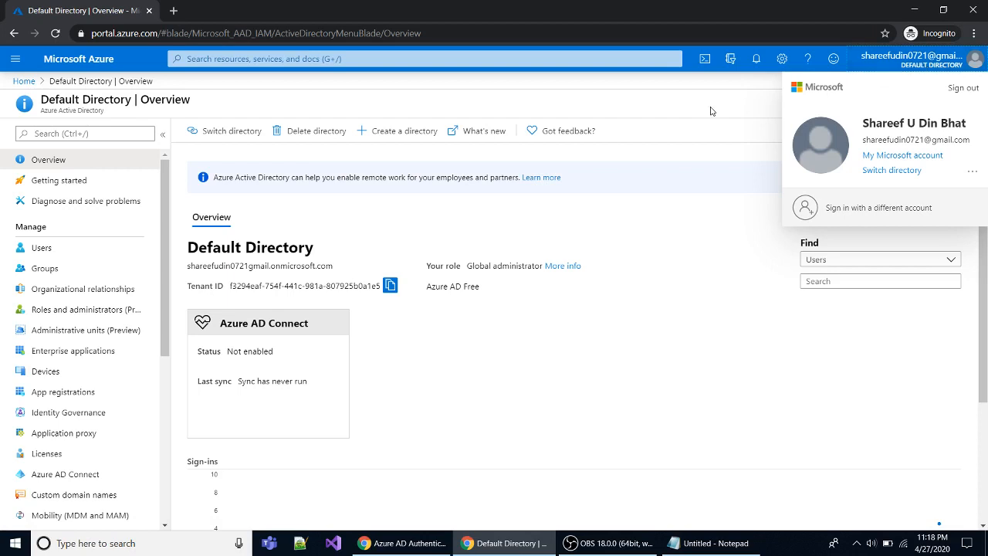
pyautogui.click(881, 172)
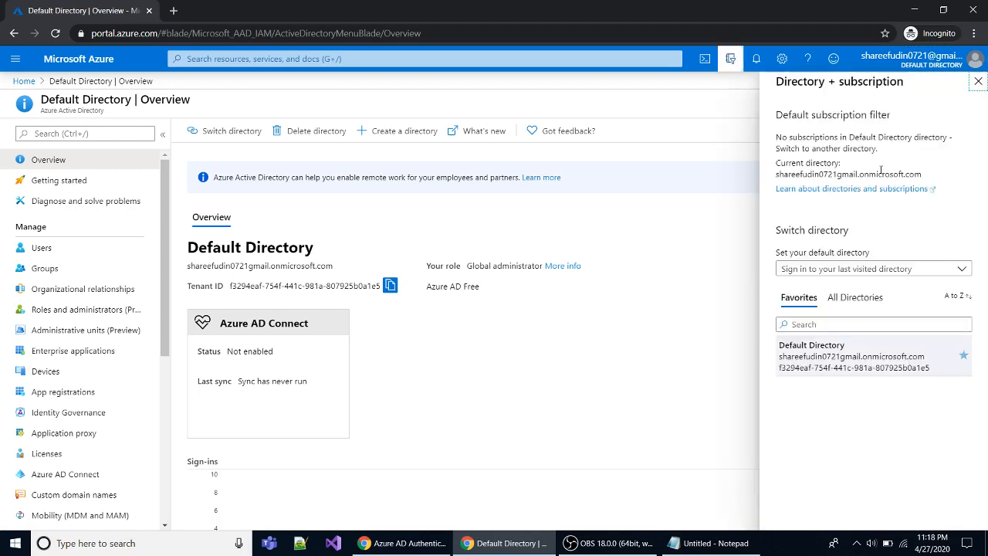
pyautogui.click(851, 303)
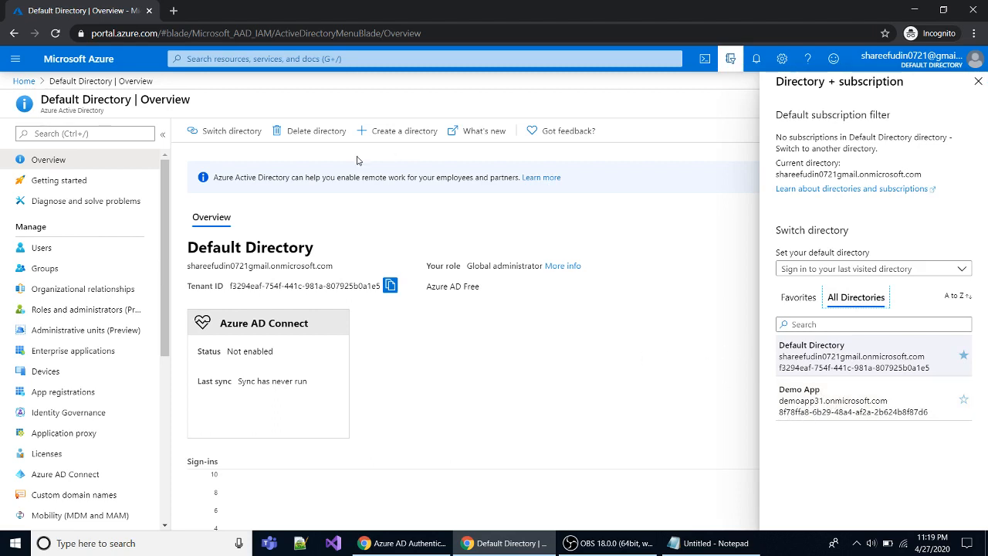
pyautogui.click(229, 133)
pyautogui.click(229, 133)
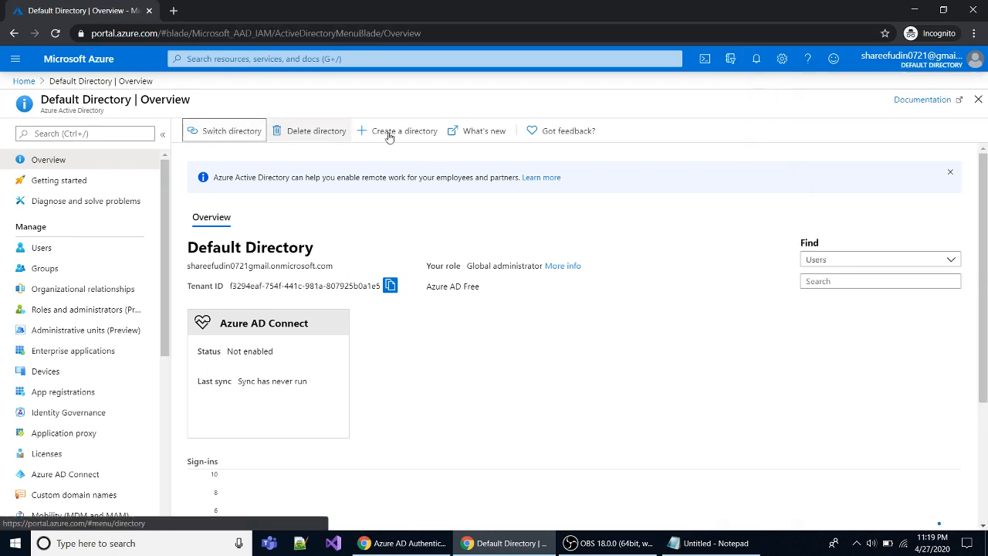
pyautogui.click(217, 137)
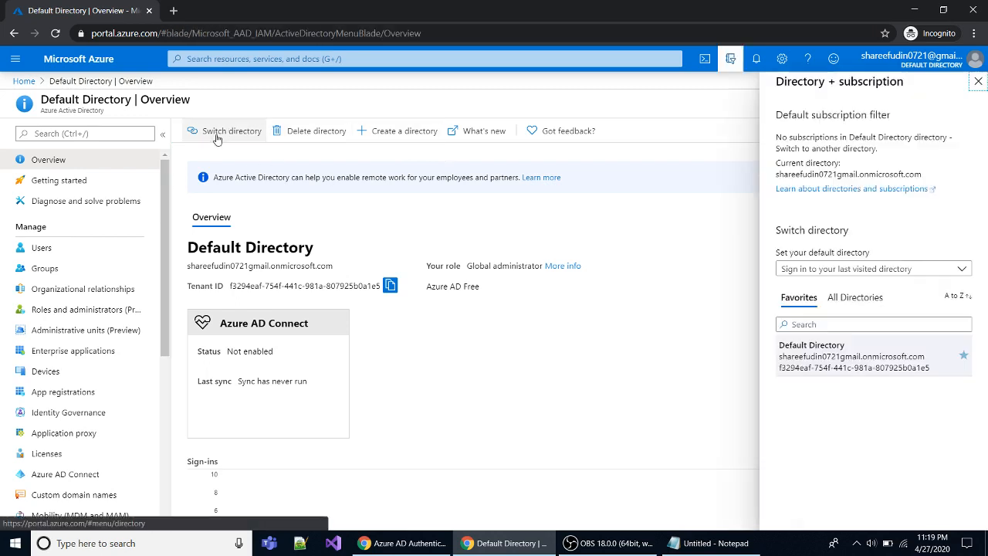
pyautogui.click(849, 298)
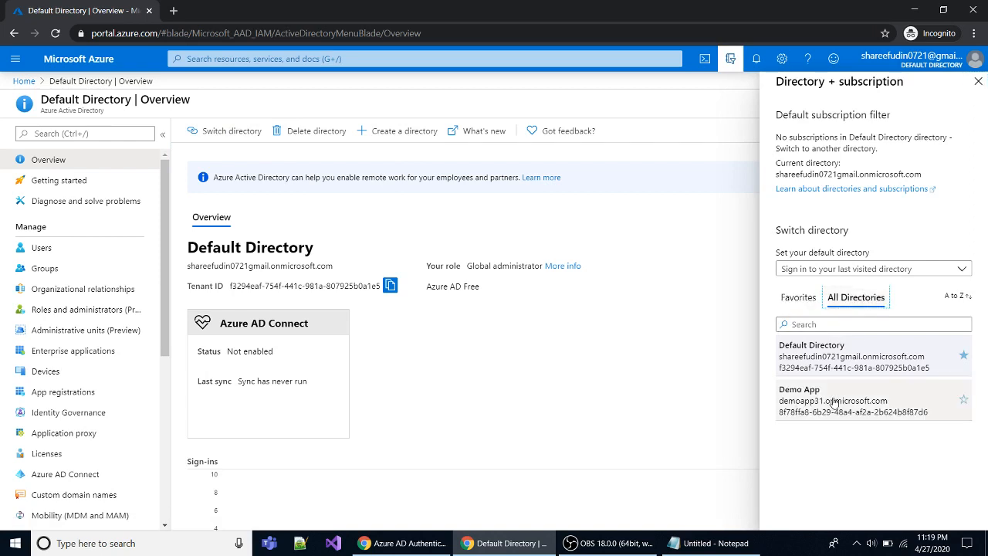
pyautogui.click(834, 400)
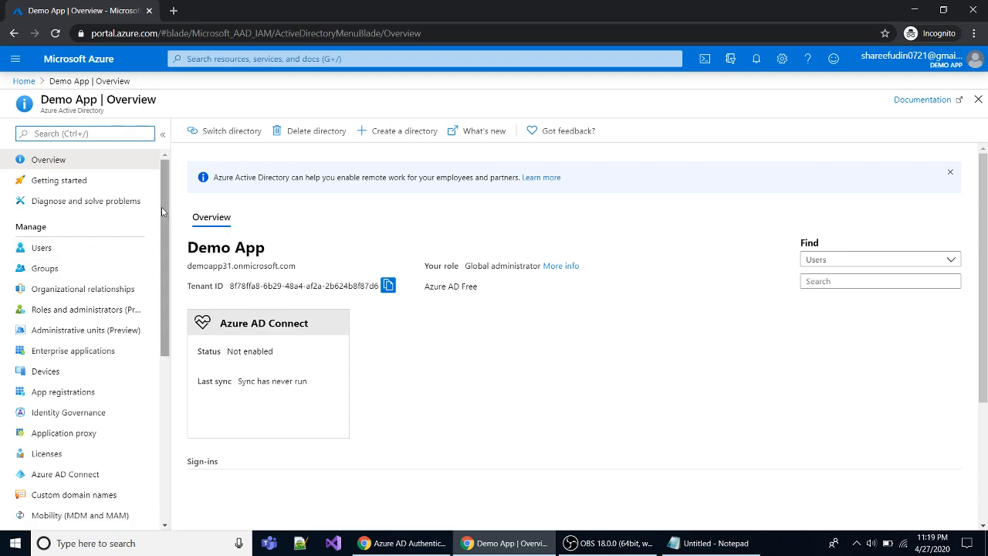
# Open App registrations in the Demo App directory menu.
pyautogui.scroll(-3, 91, 261)
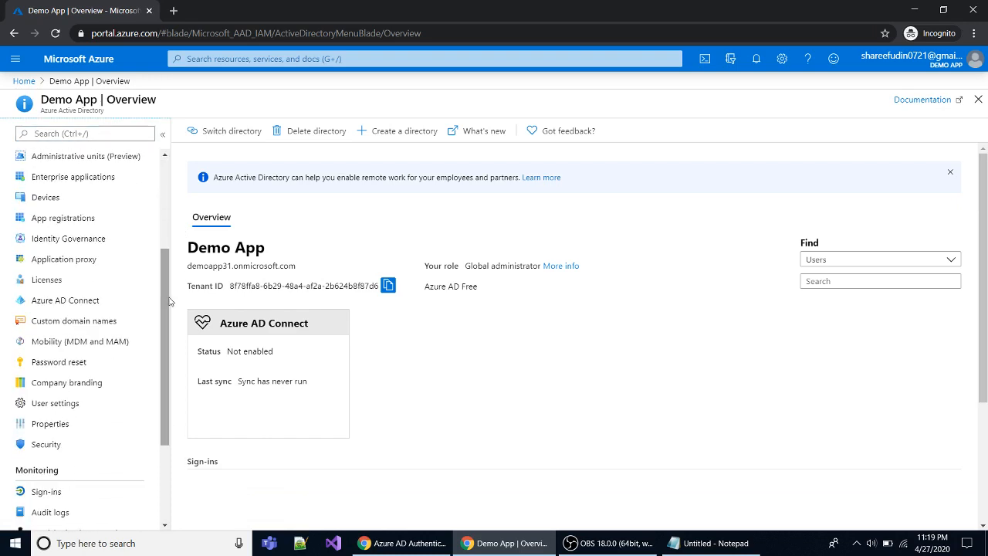
pyautogui.click(68, 222)
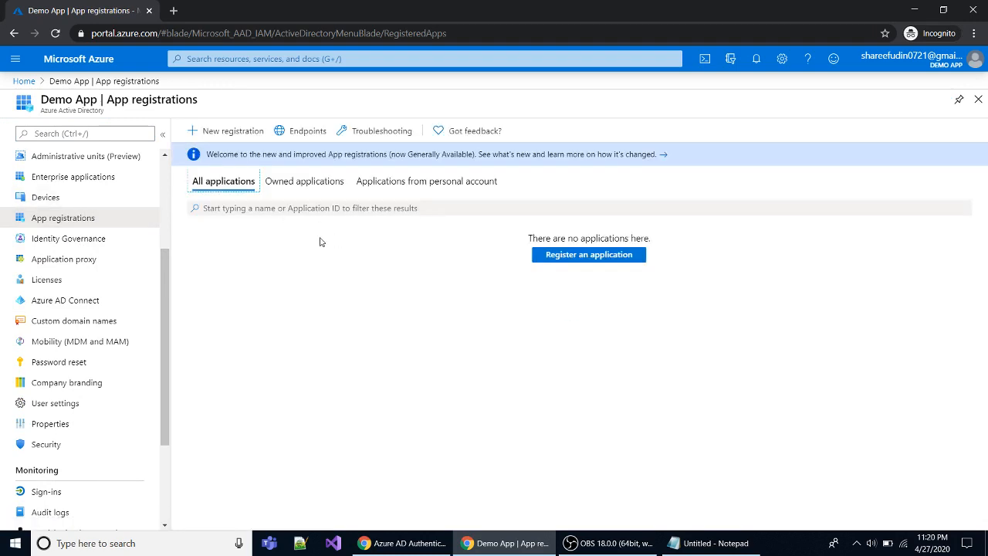
# Begin registering an app named 'Demo App' with Web as the redirect platform.
pyautogui.click(224, 131)
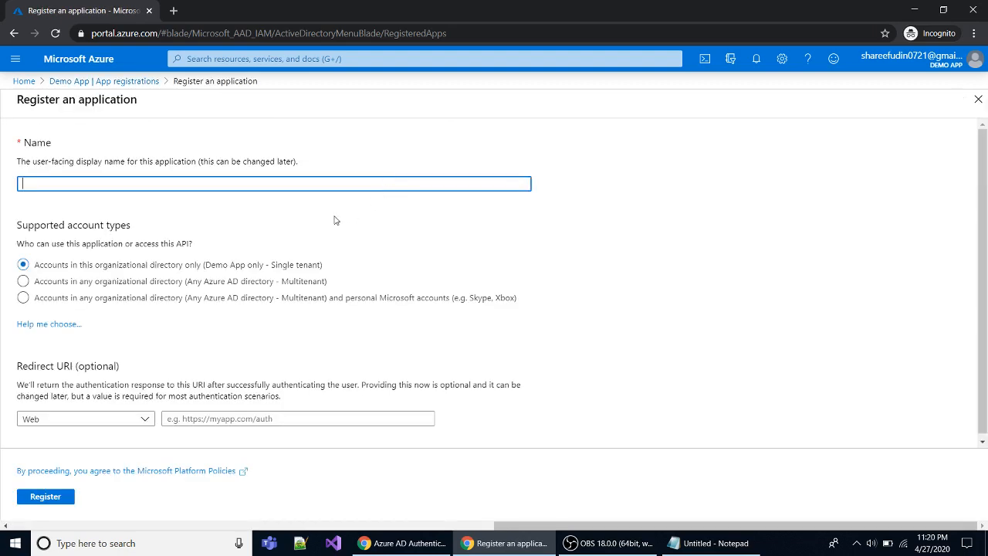
pyautogui.click(149, 178)
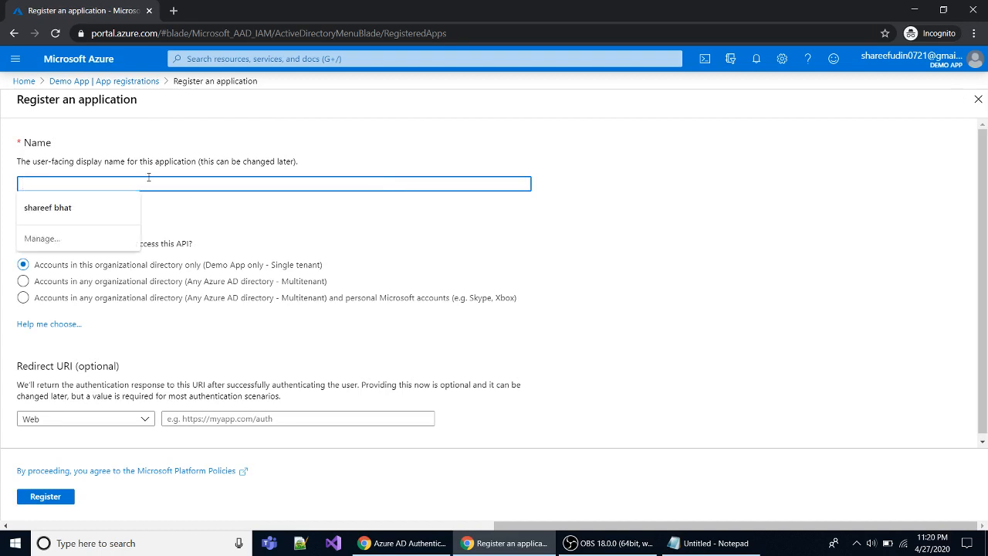
pyautogui.write('Demo App')
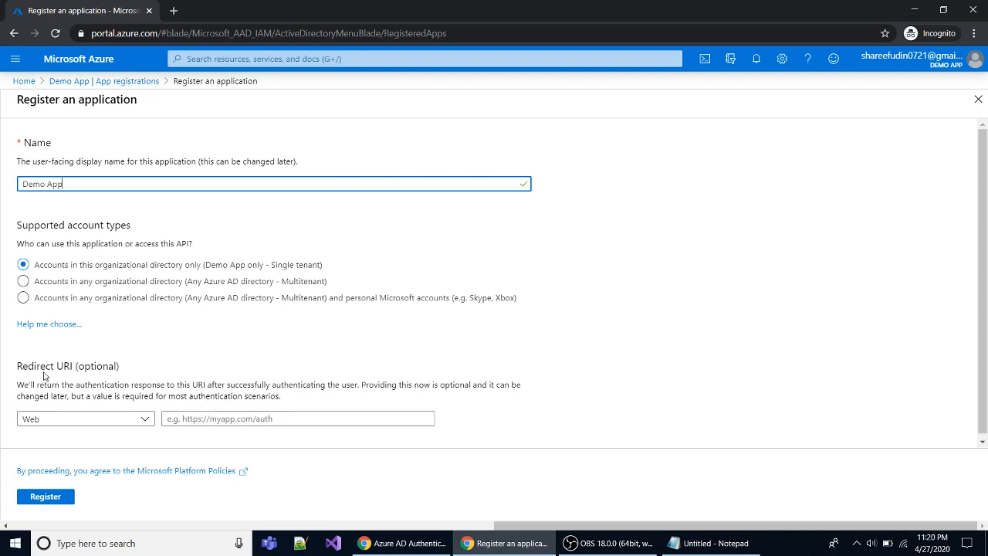
pyautogui.click(143, 424)
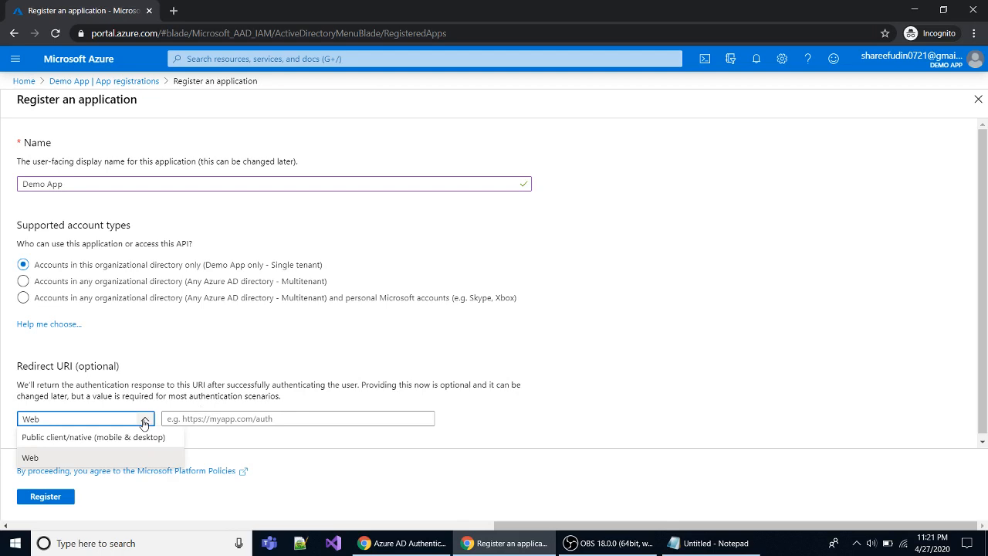
pyautogui.click(143, 423)
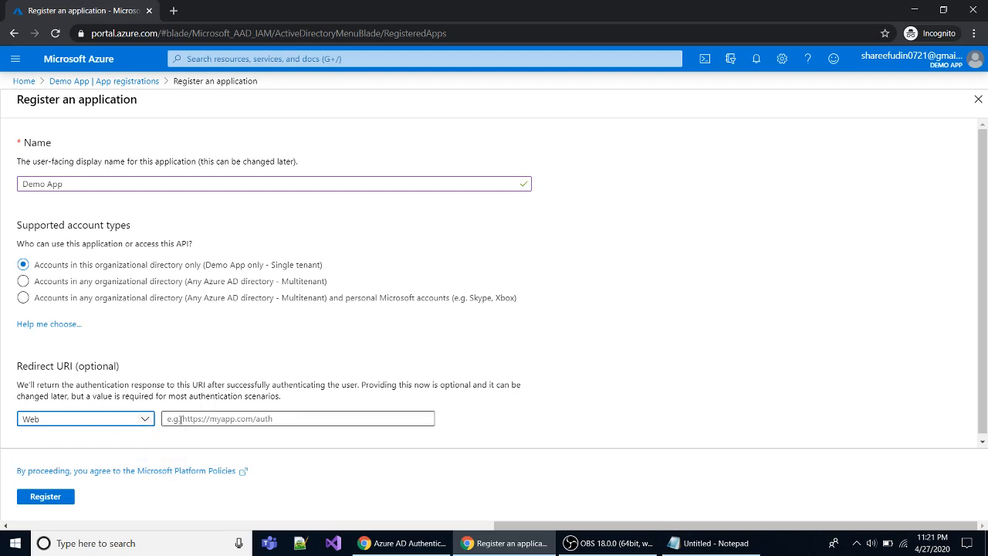
pyautogui.click(190, 421)
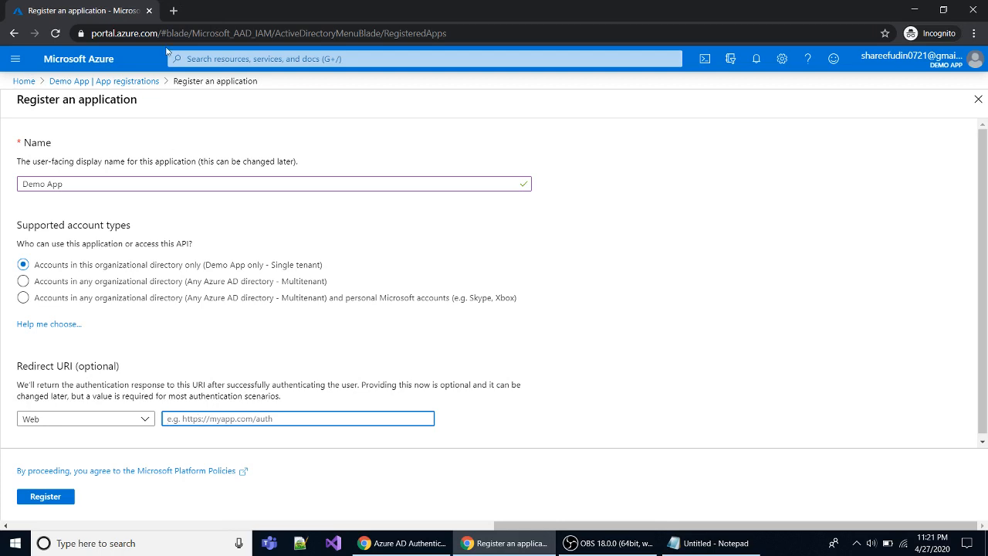
pyautogui.click(173, 11)
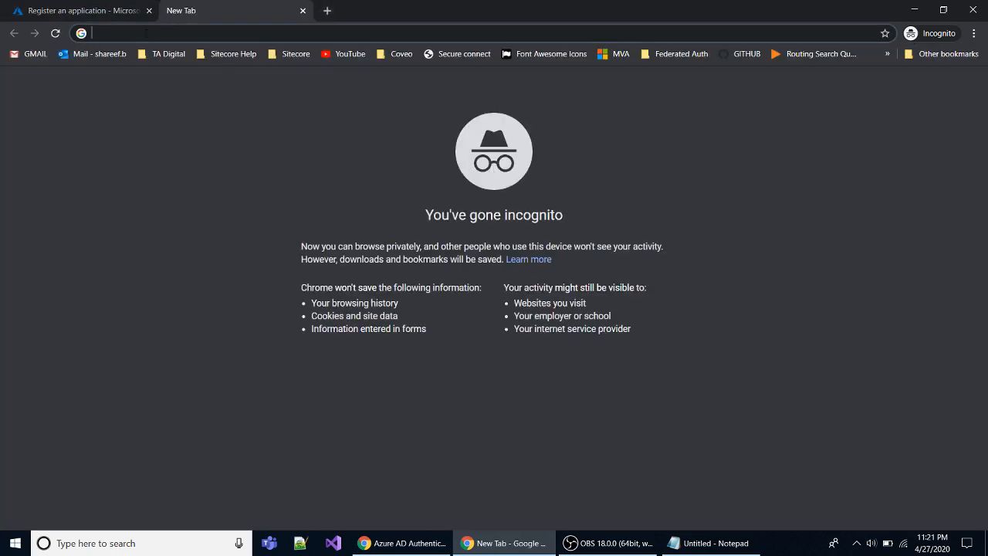
pyautogui.write('xp93')
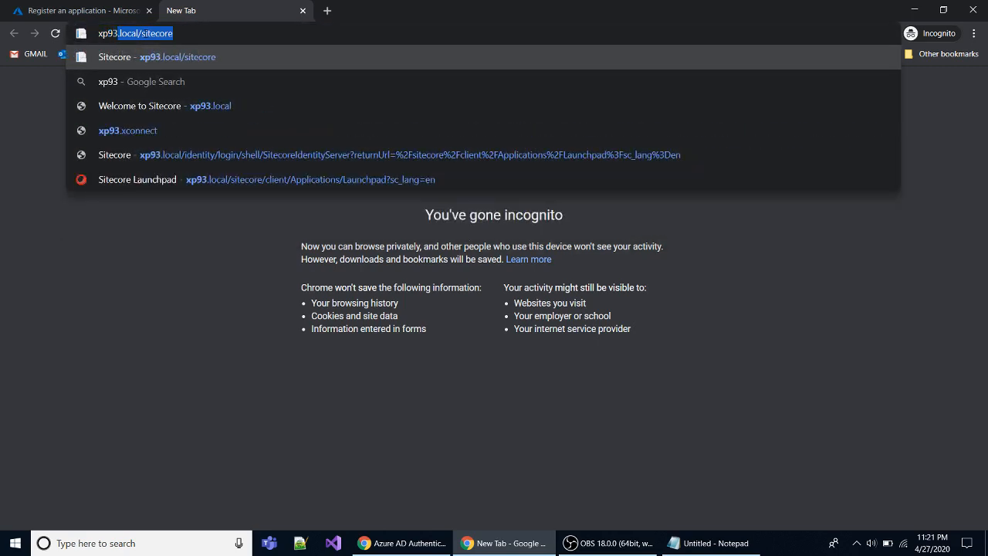
pyautogui.press('Return')
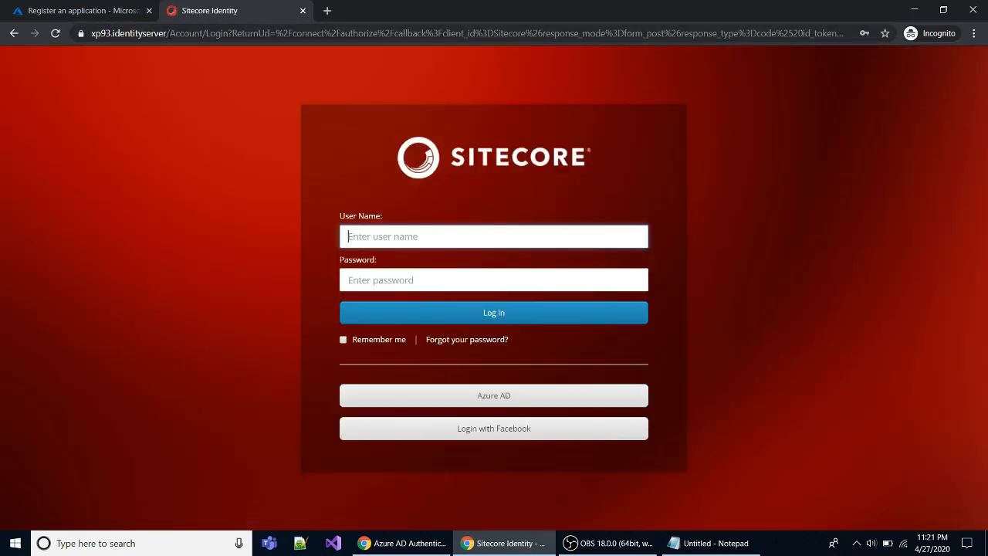
pyautogui.moveTo(165, 33); pyautogui.dragTo(80, 37)
pyautogui.hotkey('ctrl', 'c')
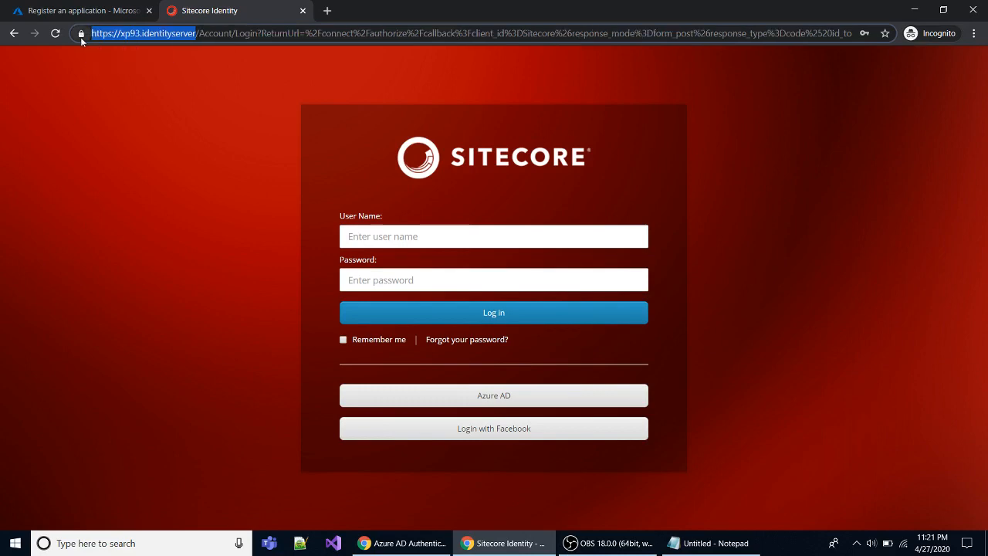
pyautogui.click(97, 13)
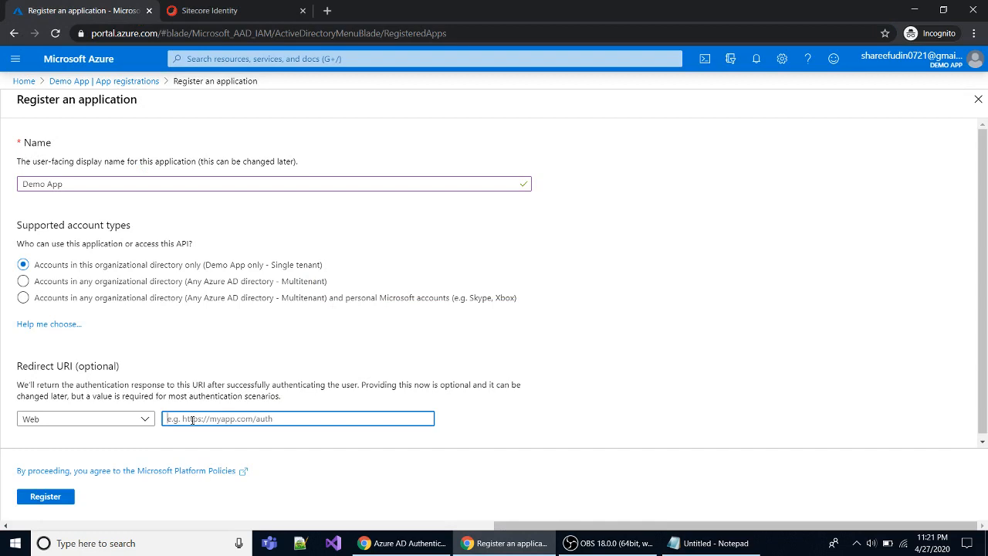
pyautogui.hotkey('ctrl', 'v')
pyautogui.write('signin')
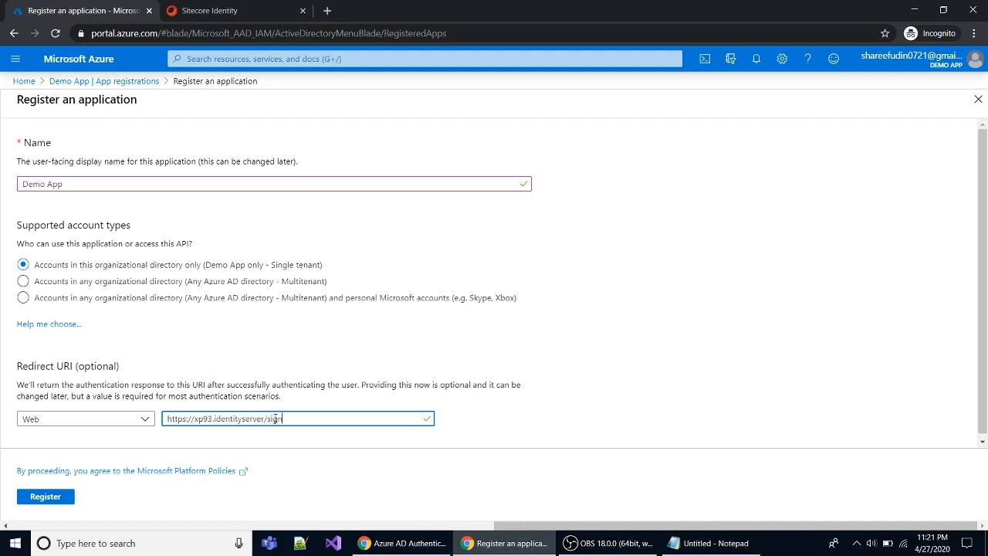
pyautogui.write('-oidc')
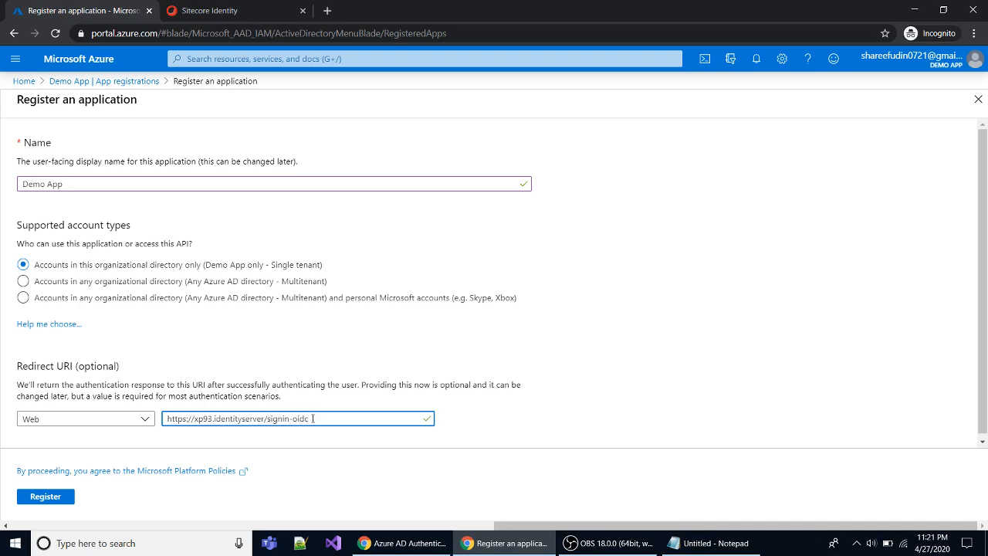
pyautogui.click(52, 498)
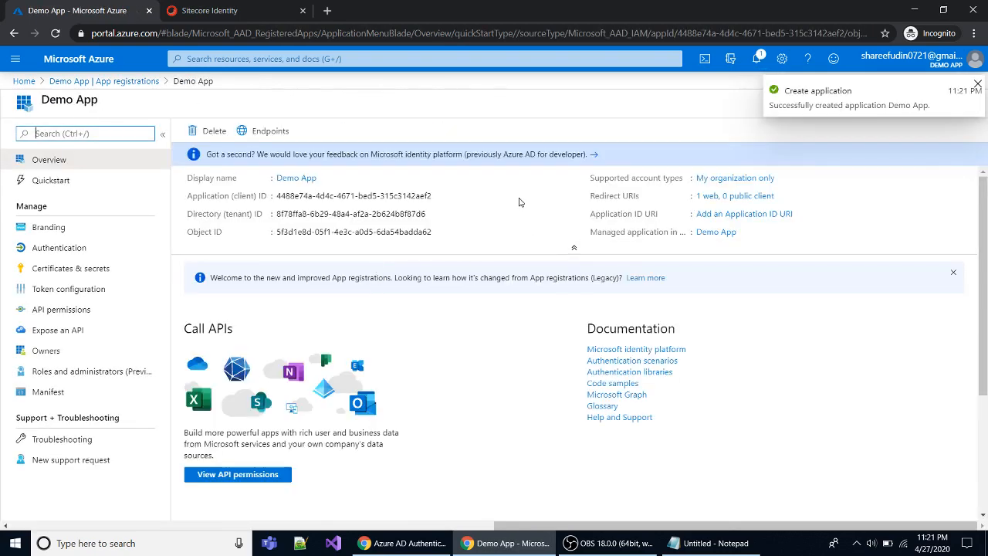
# Tick ID tokens under implicit grant on Demo App's Authentication page and save.
pyautogui.moveTo(552, 195)
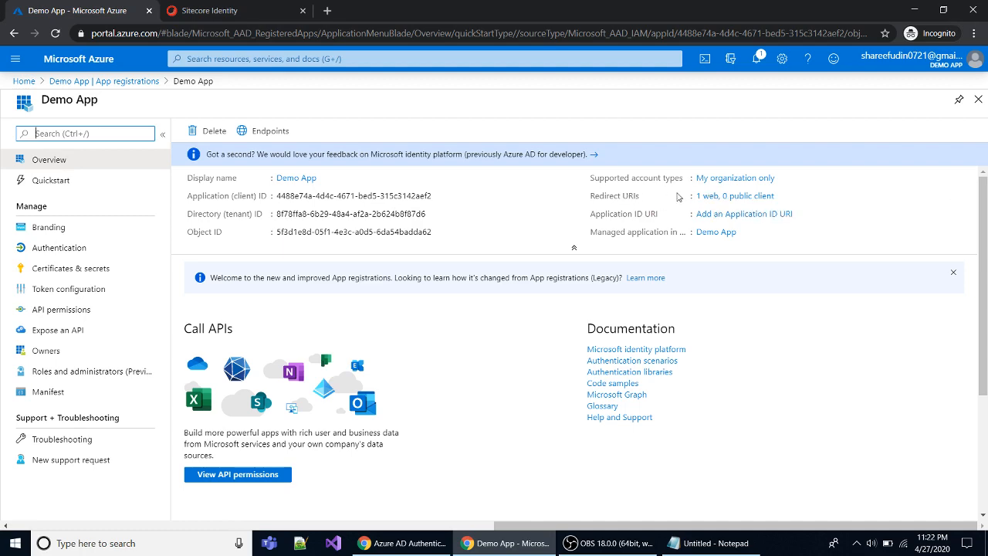
pyautogui.click(706, 196)
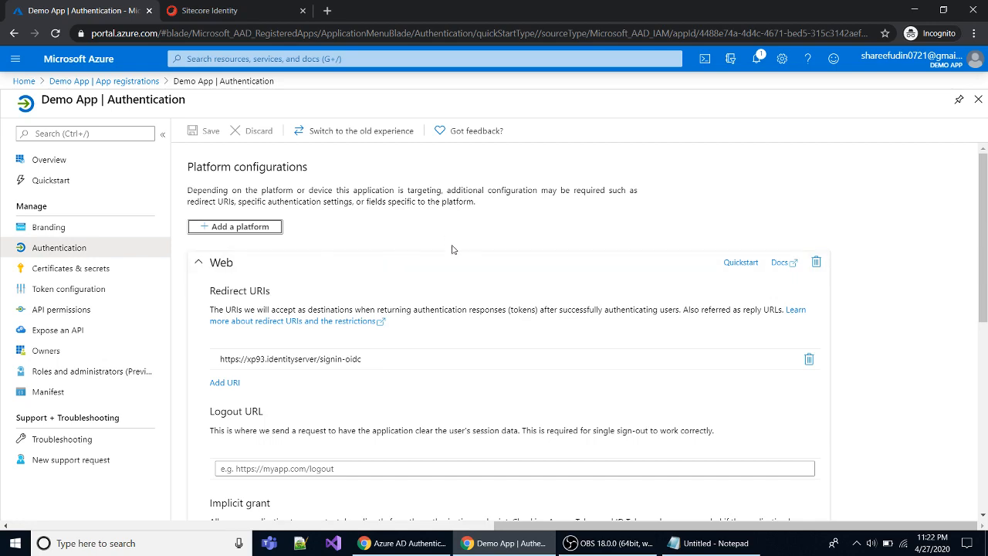
pyautogui.scroll(-3, 349, 386)
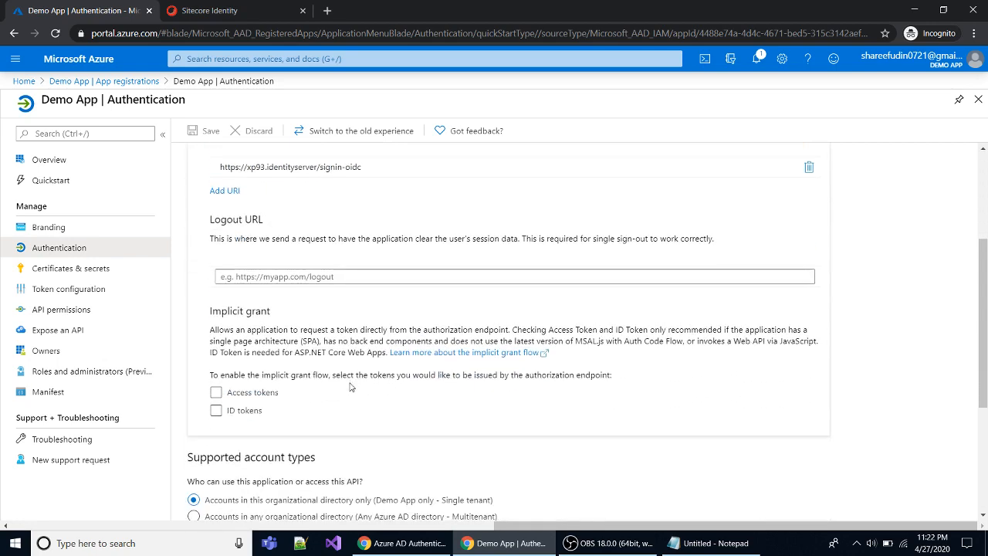
pyautogui.scroll(-1, 350, 386)
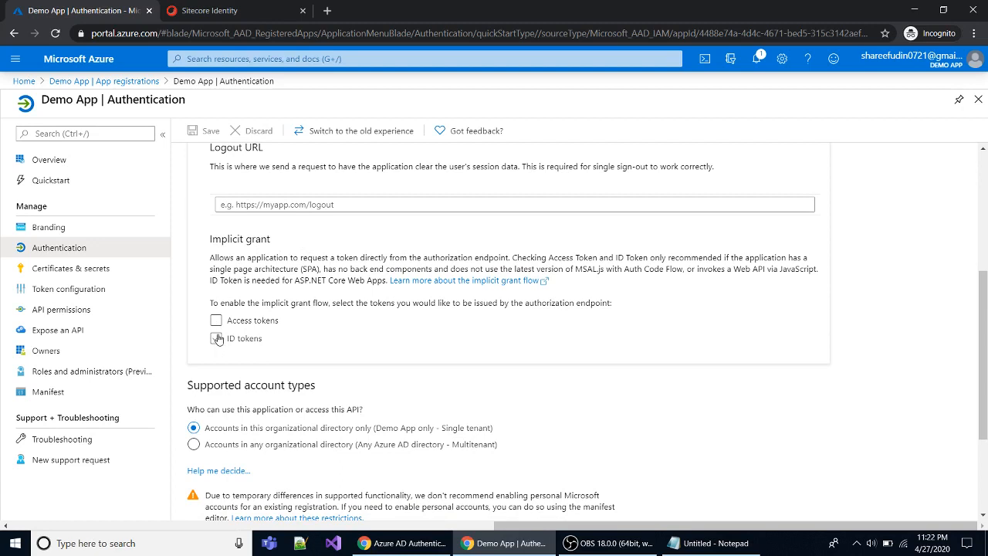
pyautogui.click(216, 338)
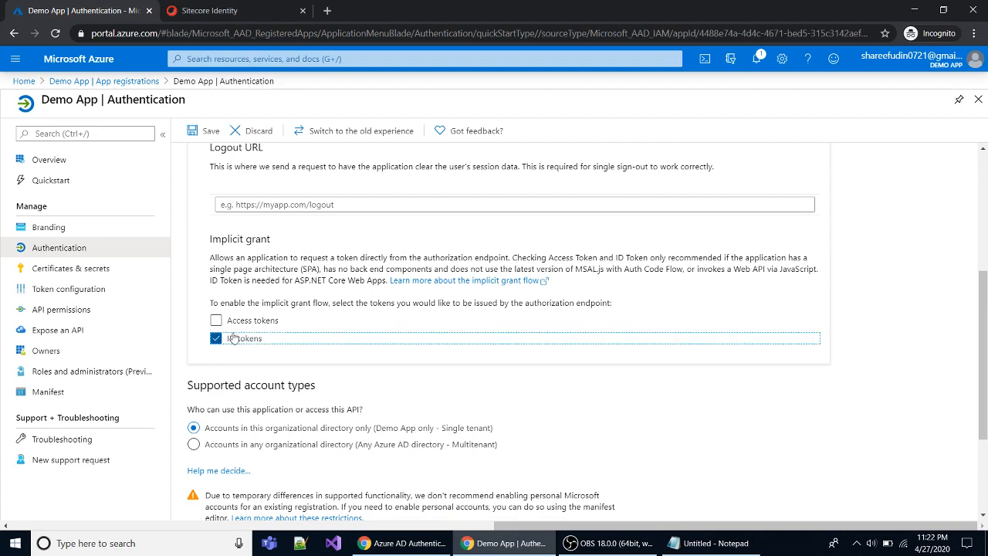
pyautogui.scroll(-2, 357, 378)
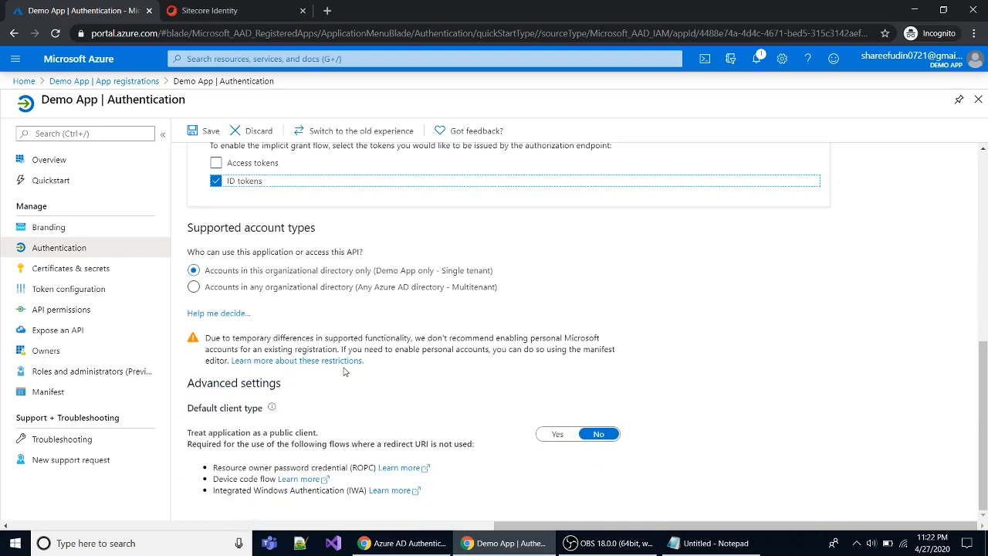
pyautogui.scroll(5, 344, 371)
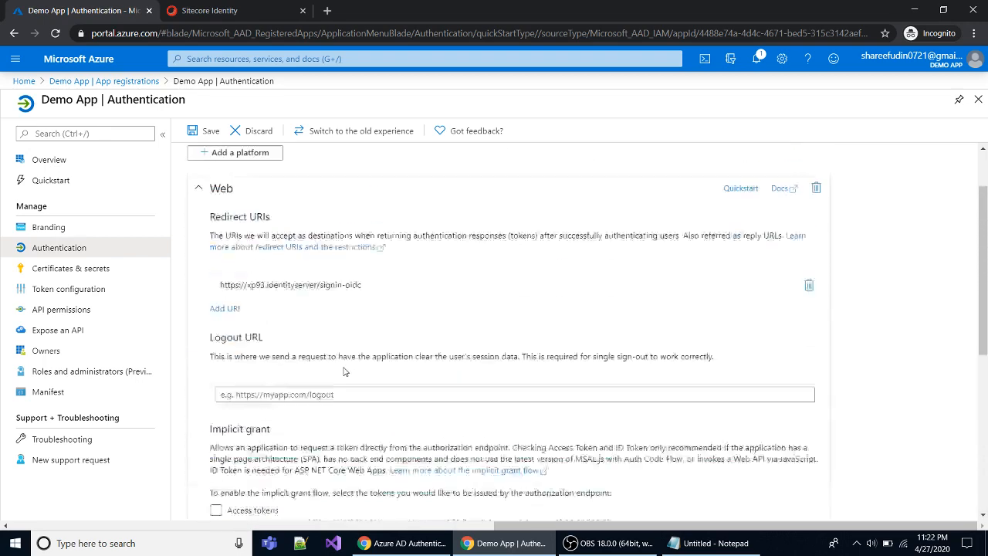
pyautogui.click(206, 131)
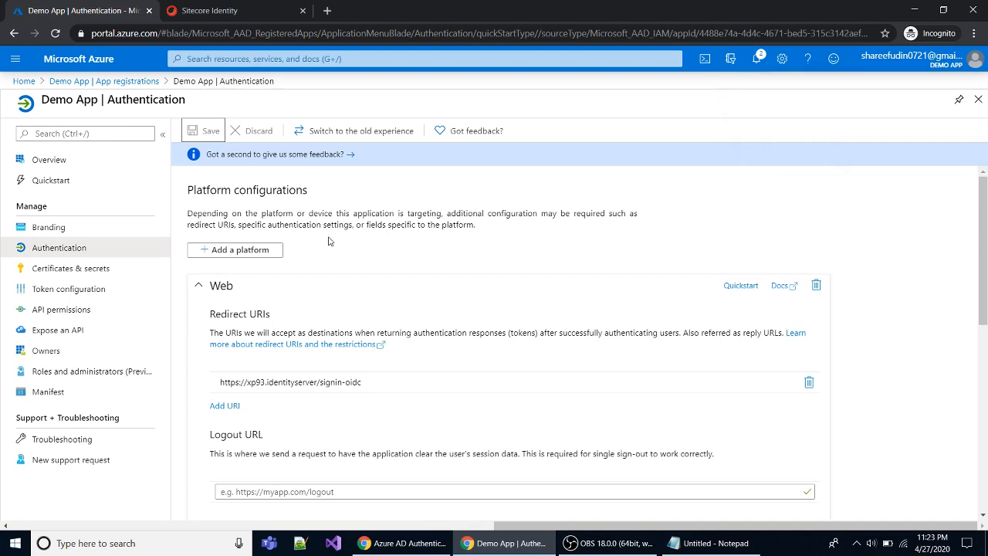
# In the Demo App manifest, replace null for groupMembershipClaims with "SecurityGroup" and save.
pyautogui.click(46, 395)
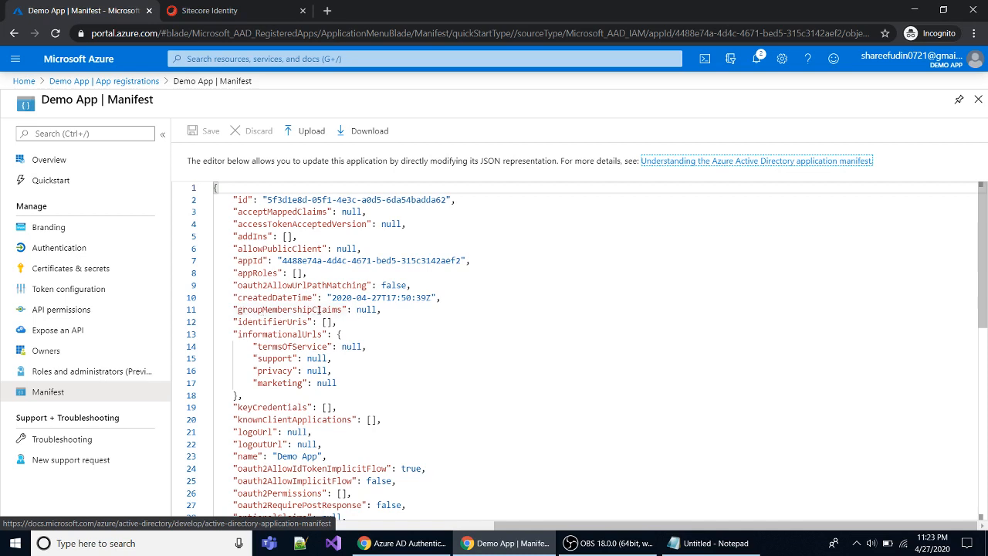
pyautogui.doubleClick(365, 310)
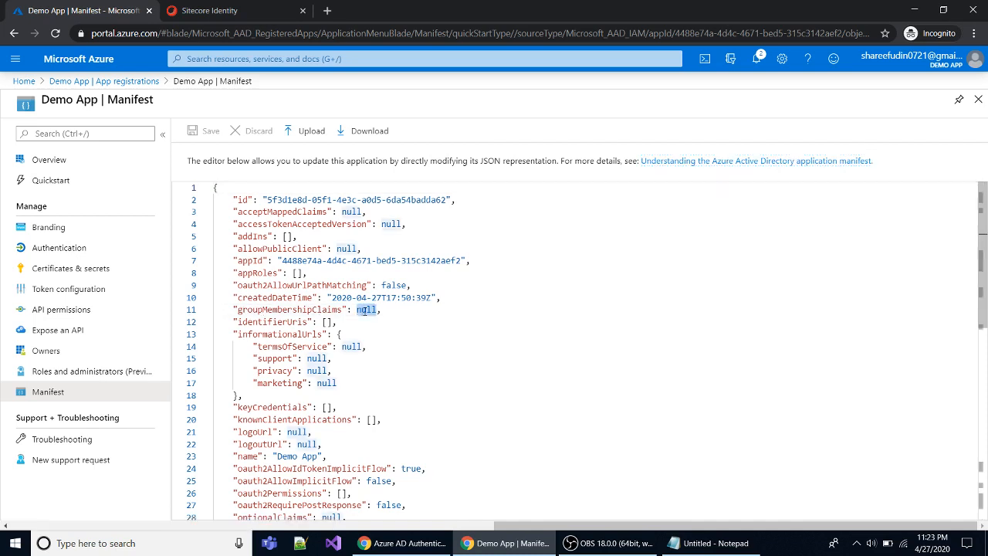
pyautogui.write('"')
pyautogui.write('Security')
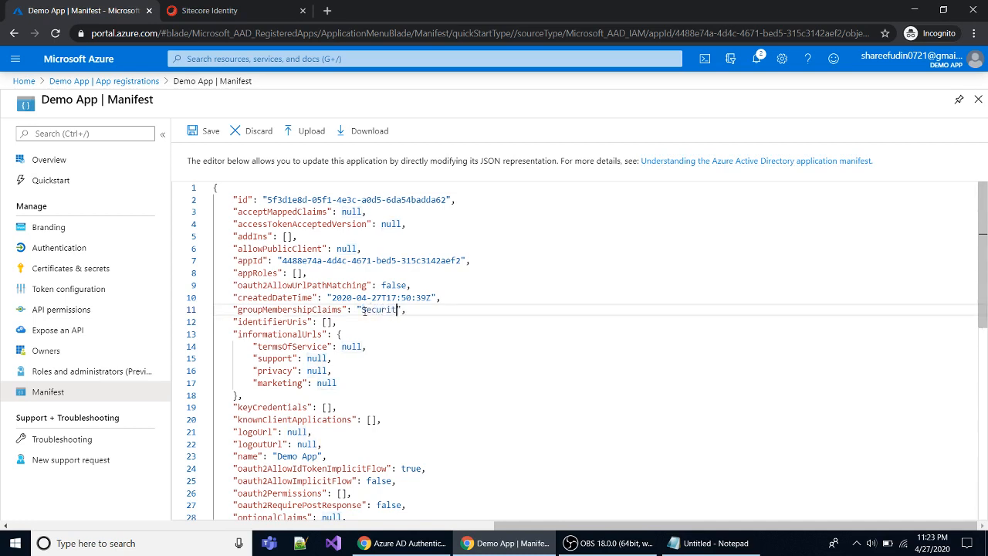
pyautogui.write('Group')
pyautogui.click(215, 133)
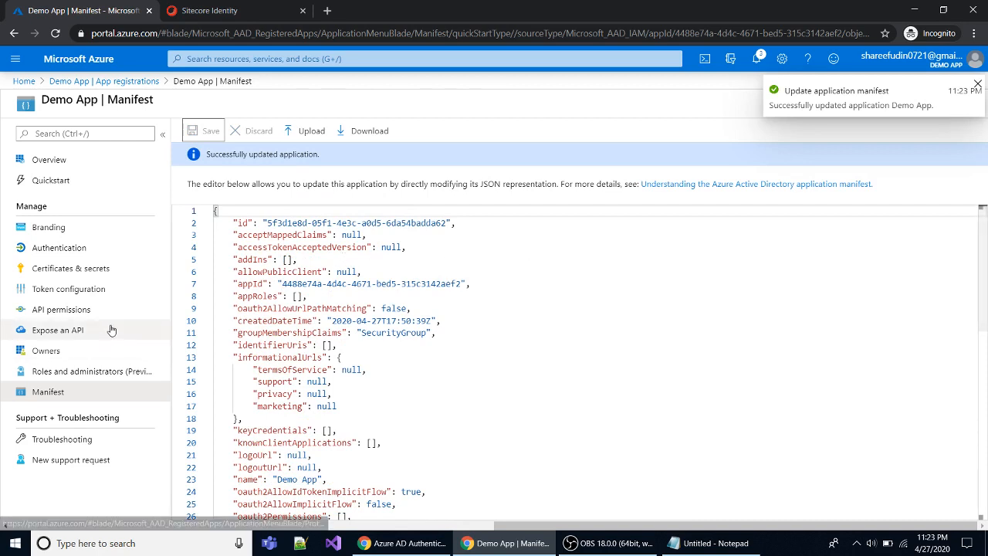
# Return to App registrations and open the Demo App directory's All users list.
pyautogui.click(68, 81)
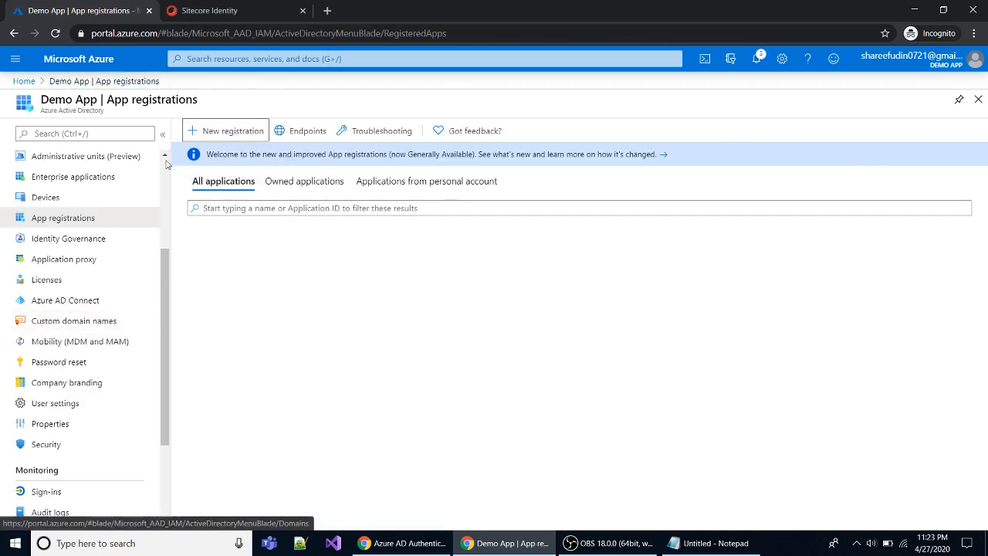
pyautogui.click(77, 90)
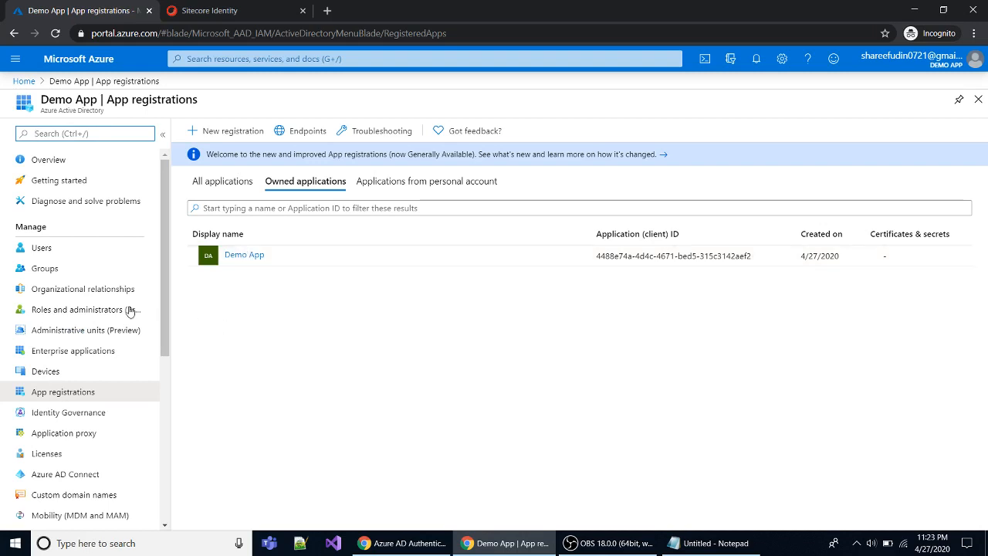
pyautogui.click(44, 248)
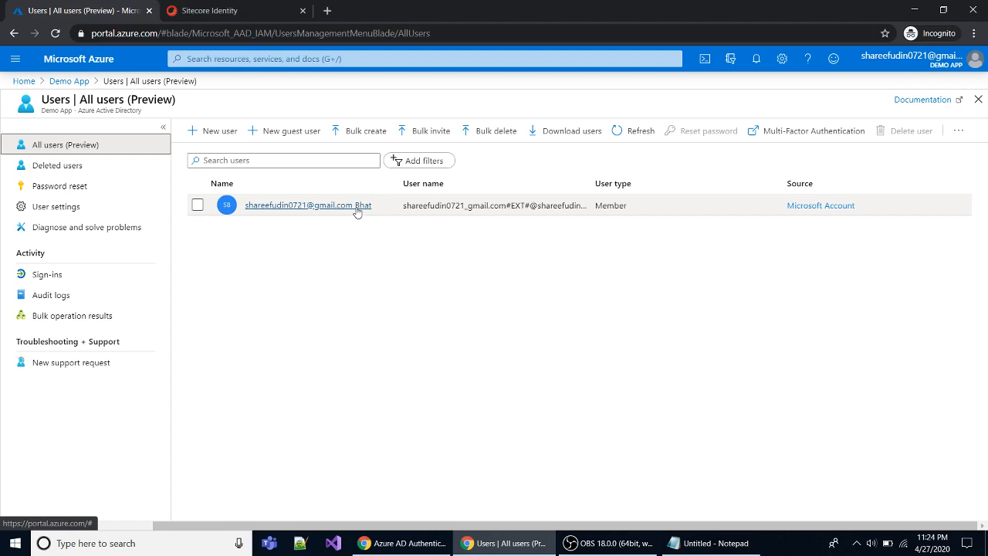
# Start a new user and enter the user's user name and display name.
pyautogui.click(216, 129)
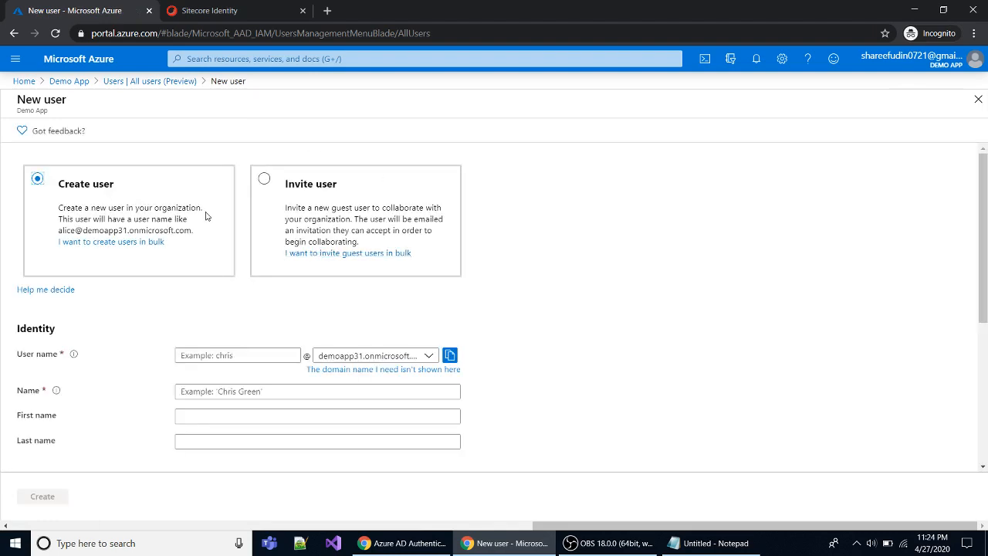
pyautogui.click(219, 355)
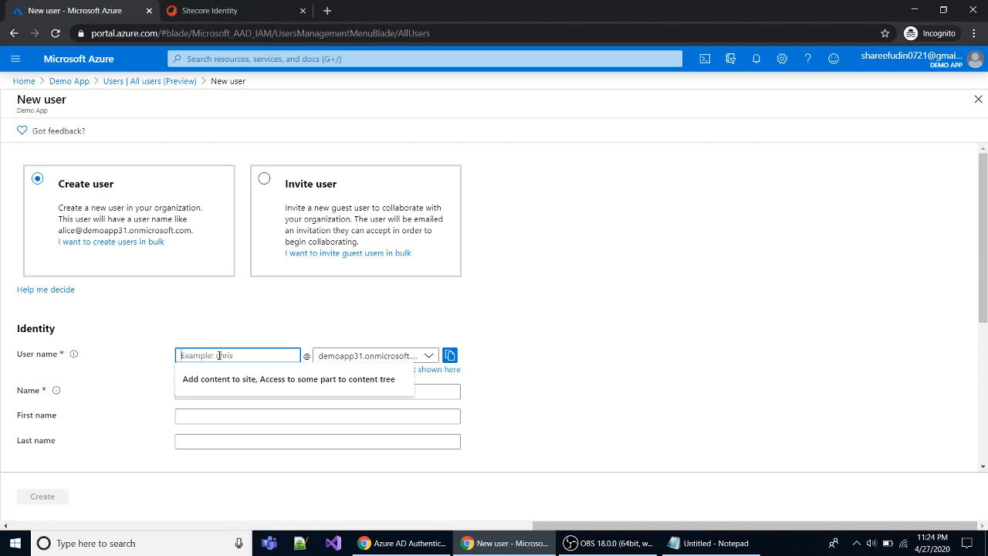
pyautogui.write('user1')
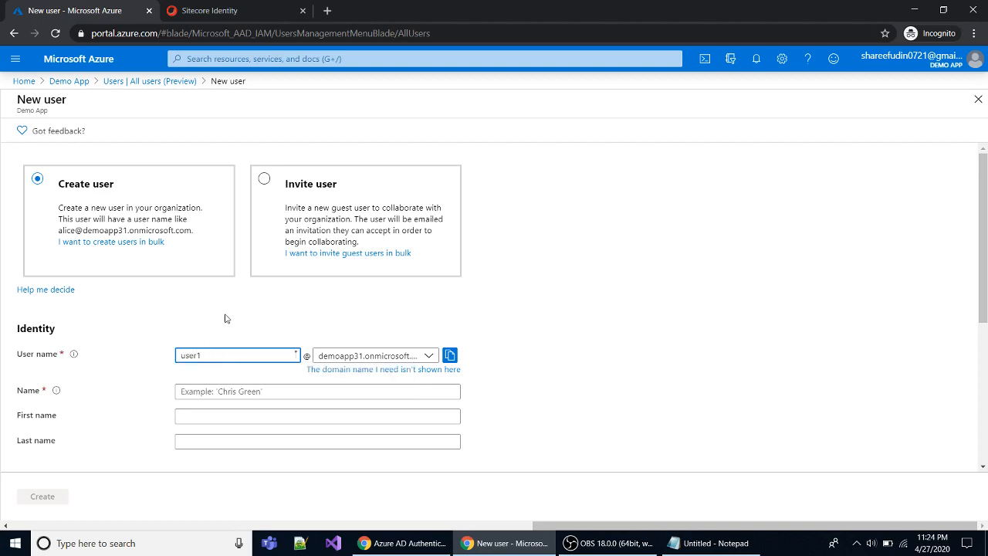
pyautogui.click(238, 312)
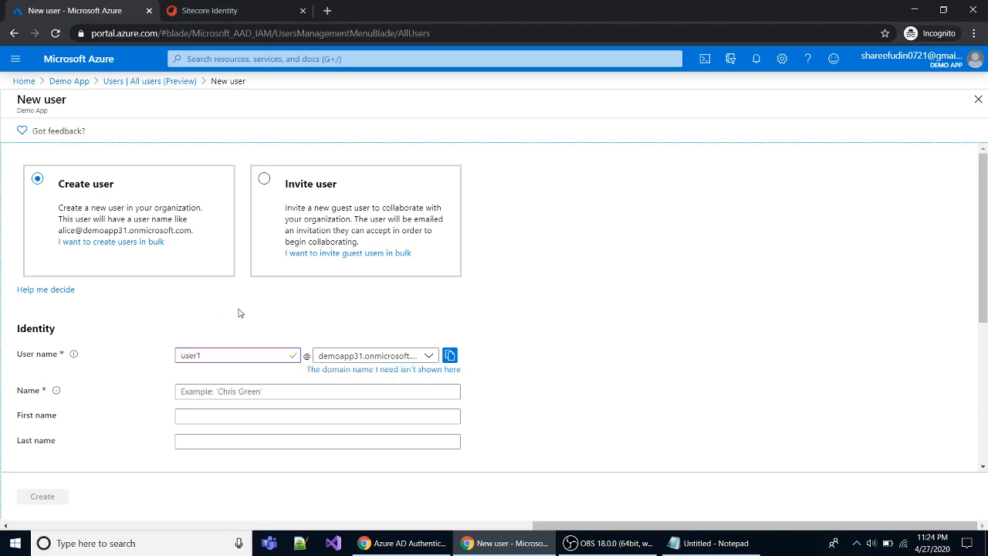
pyautogui.click(211, 394)
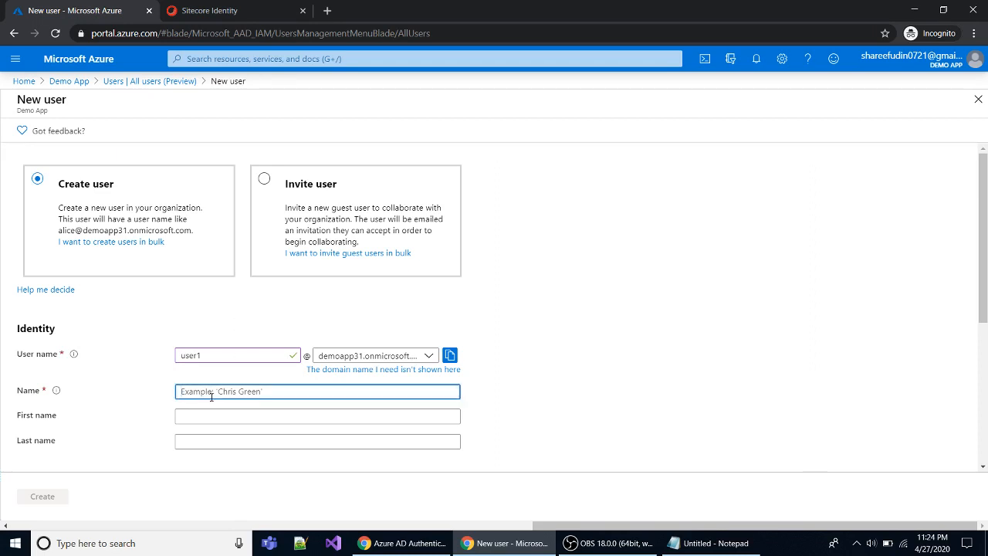
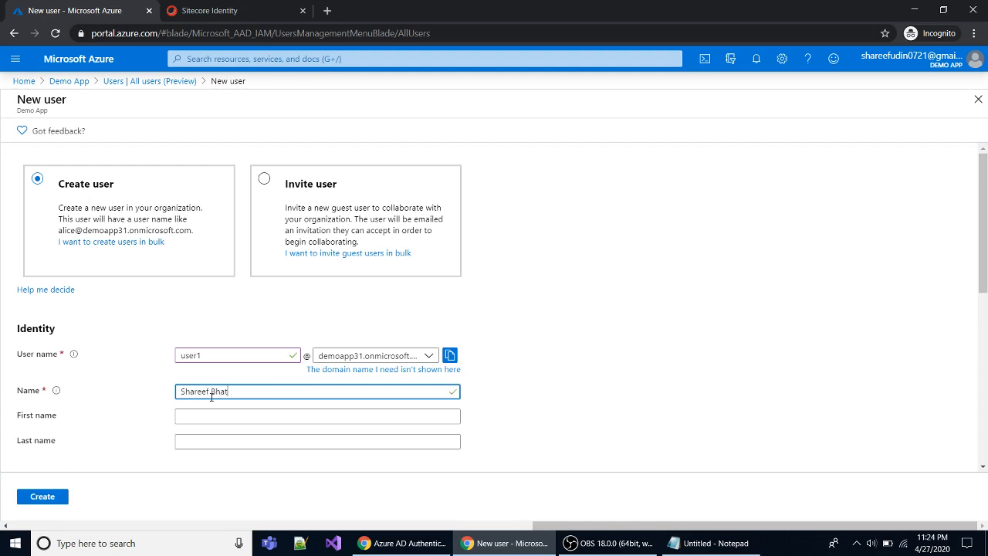
# Keep the auto-generated initial password and create the member user.
pyautogui.scroll(-2, 118, 476)
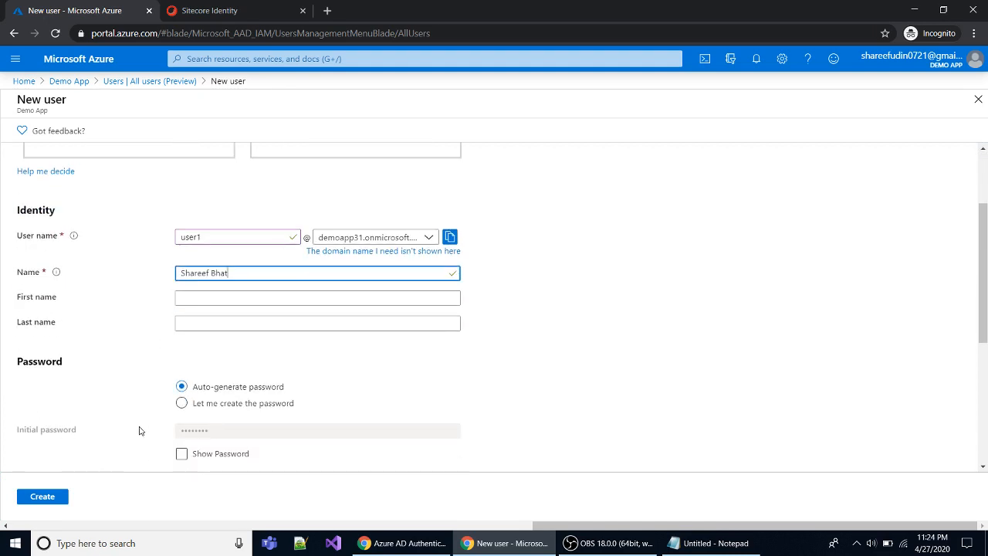
pyautogui.scroll(-2, 139, 431)
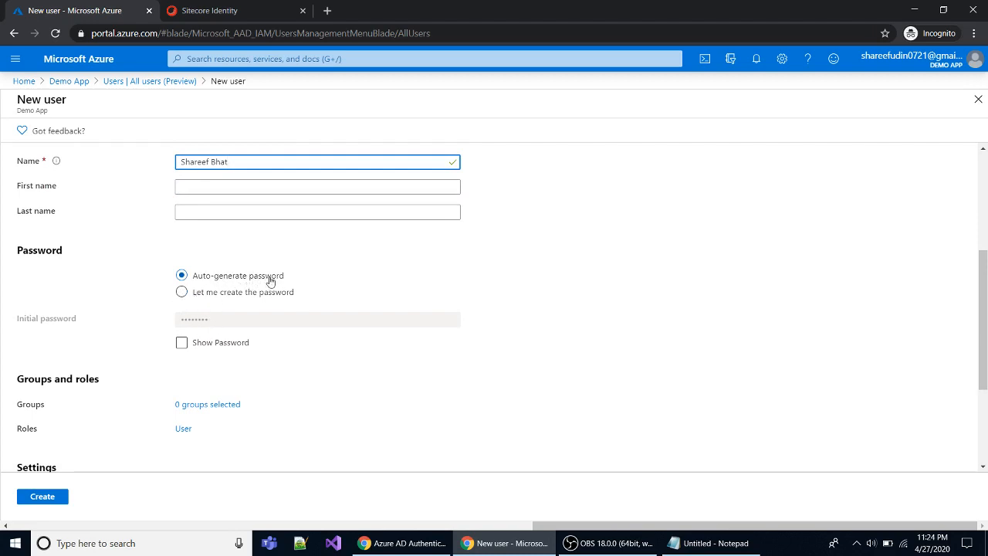
pyautogui.click(182, 293)
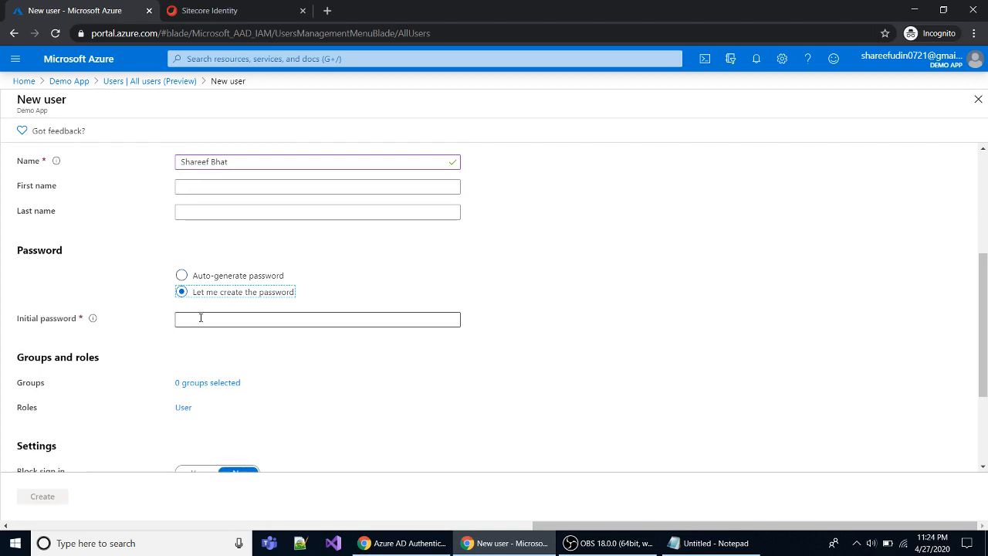
pyautogui.scroll(-2, 157, 367)
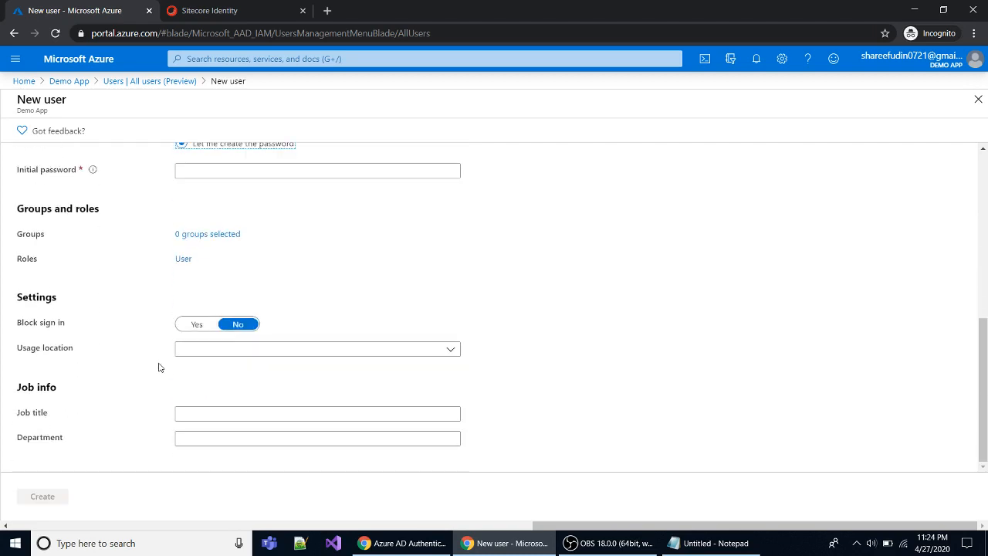
pyautogui.scroll(2, 147, 327)
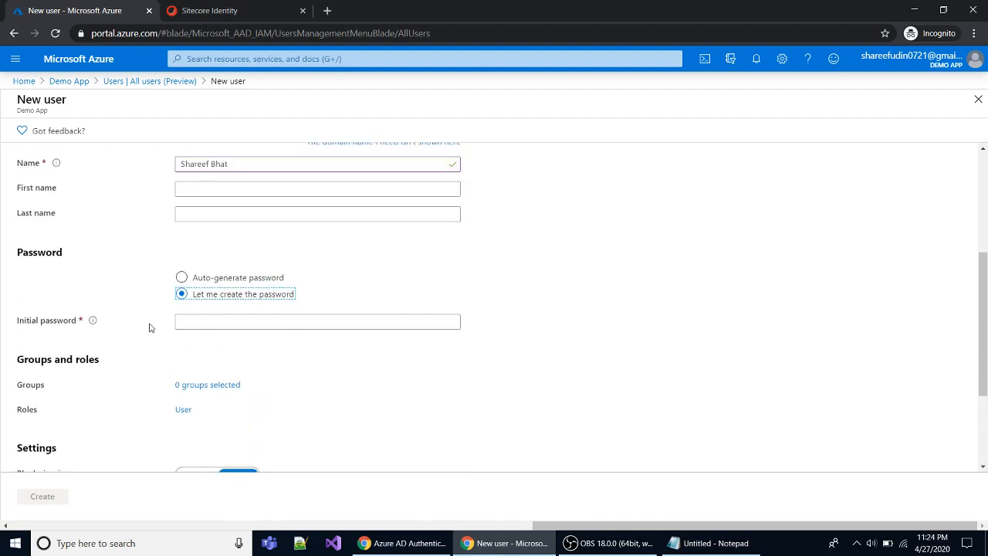
pyautogui.click(182, 278)
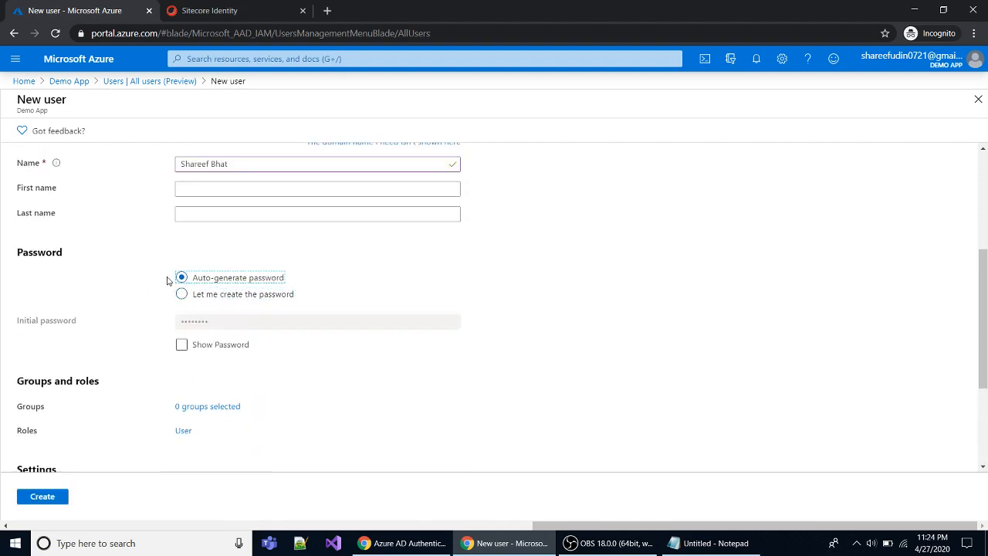
pyautogui.scroll(-2, 379, 291)
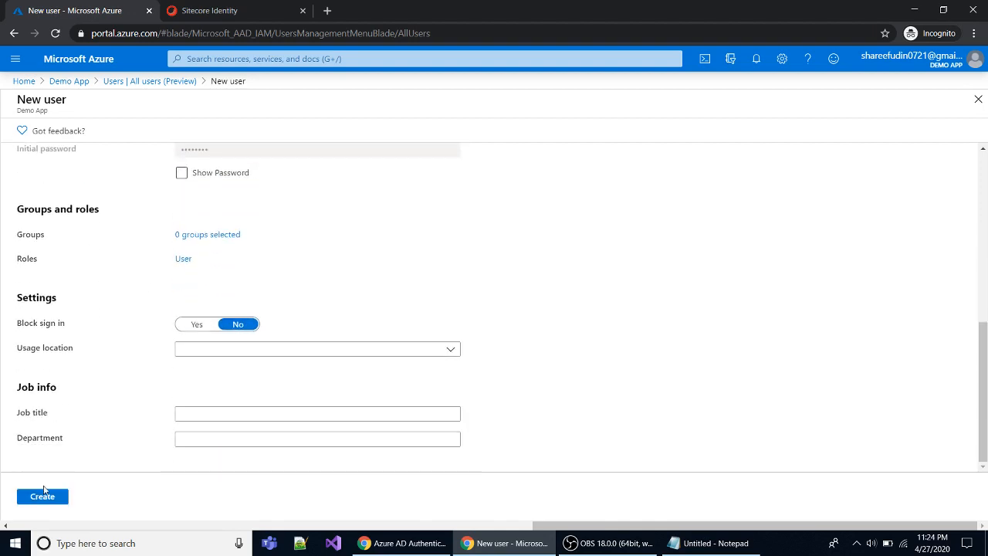
pyautogui.click(44, 497)
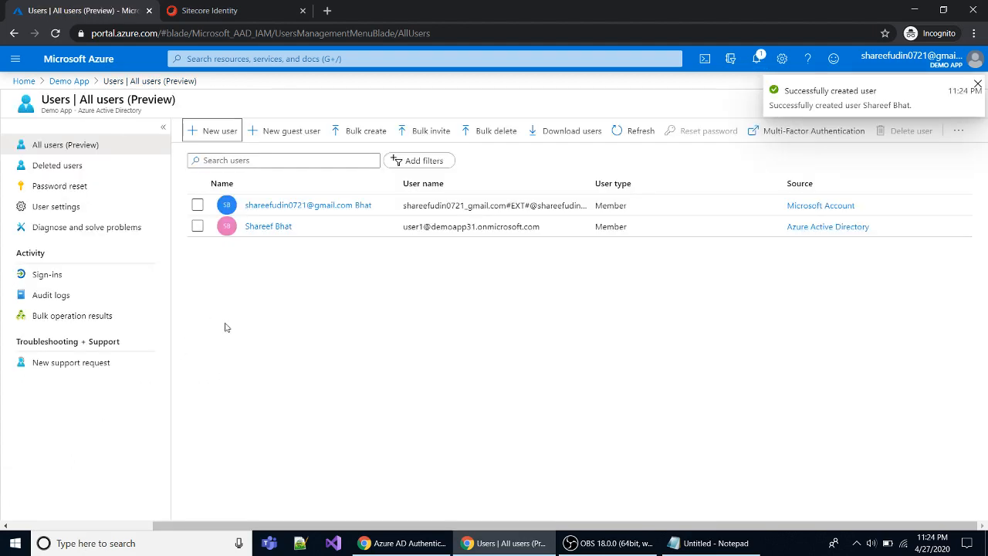
# Review the new user's profile details and group memberships, then return to the Demo App overview.
pyautogui.click(279, 227)
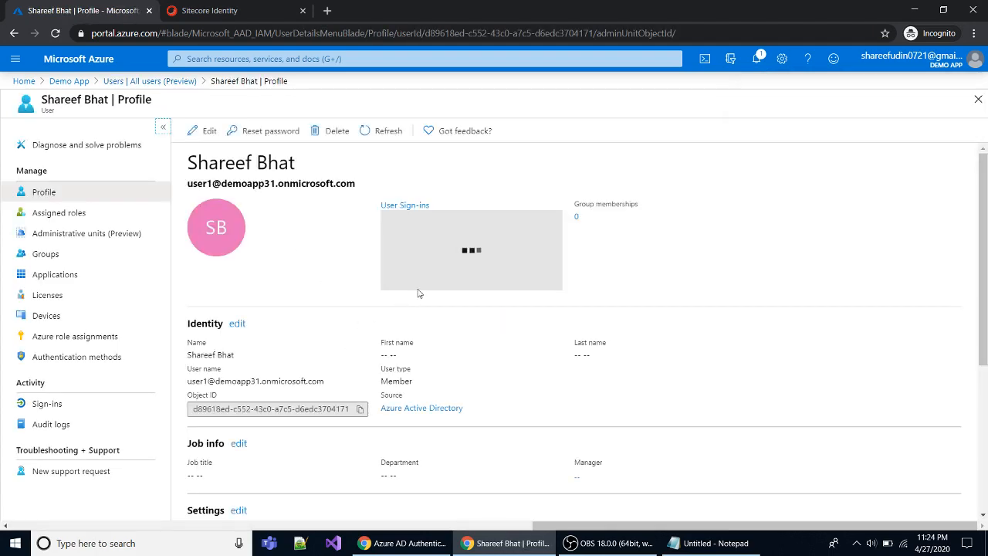
pyautogui.scroll(-2, 418, 291)
pyautogui.scroll(-2, 418, 291)
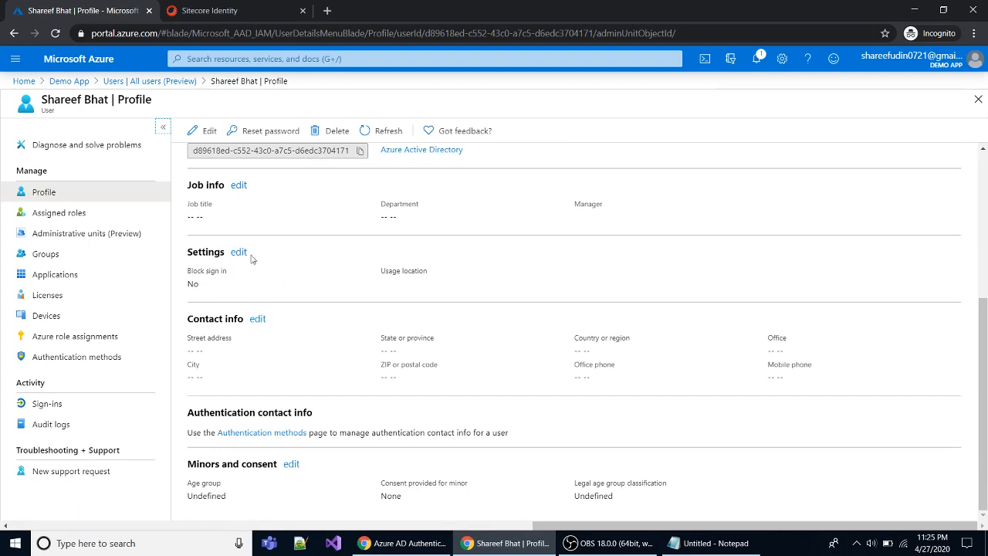
pyautogui.click(240, 255)
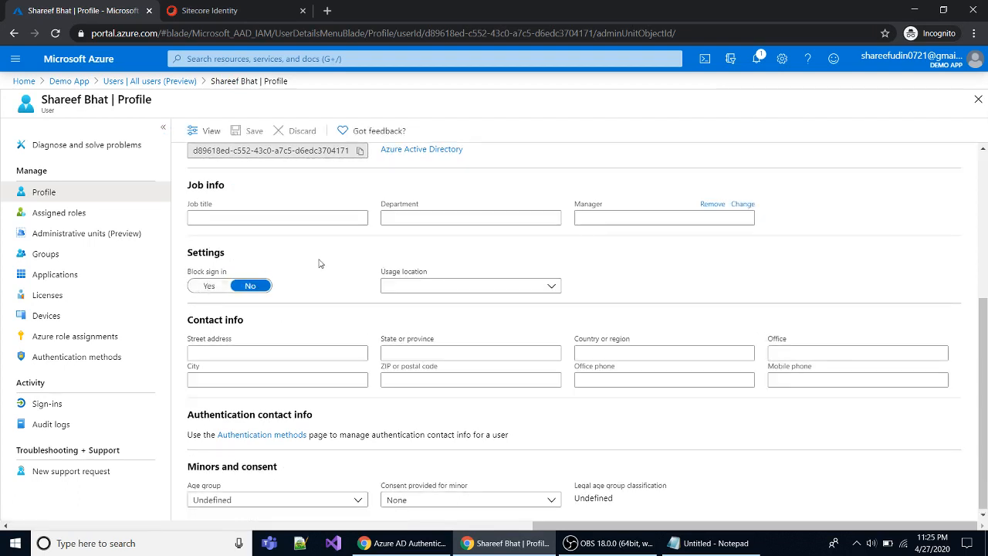
pyautogui.scroll(1, 362, 265)
pyautogui.scroll(-1, 362, 265)
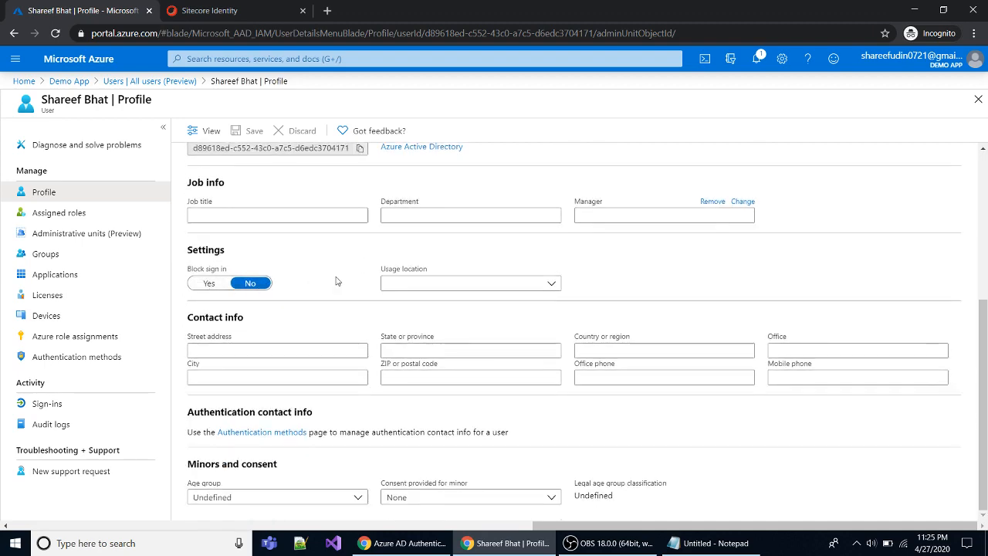
pyautogui.scroll(1, 335, 281)
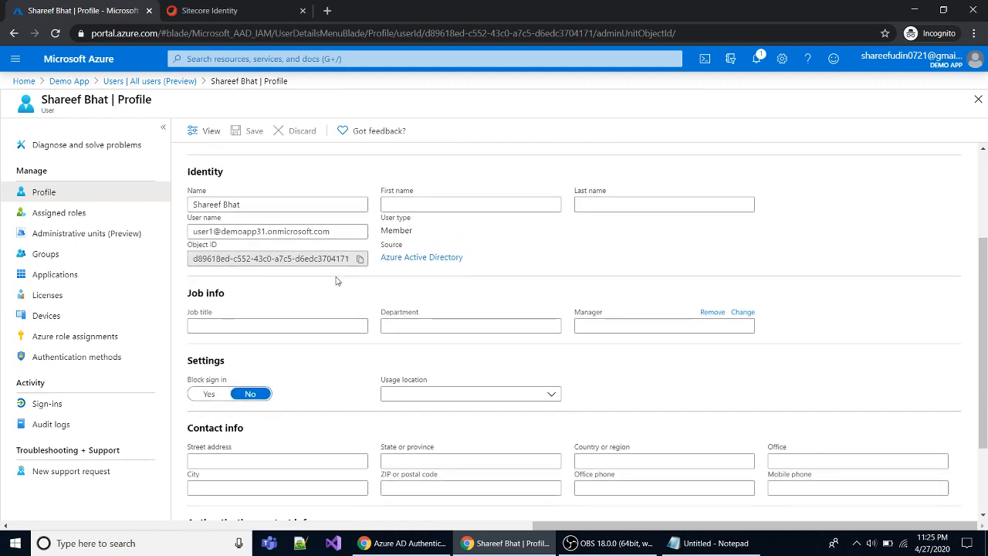
pyautogui.scroll(2, 336, 281)
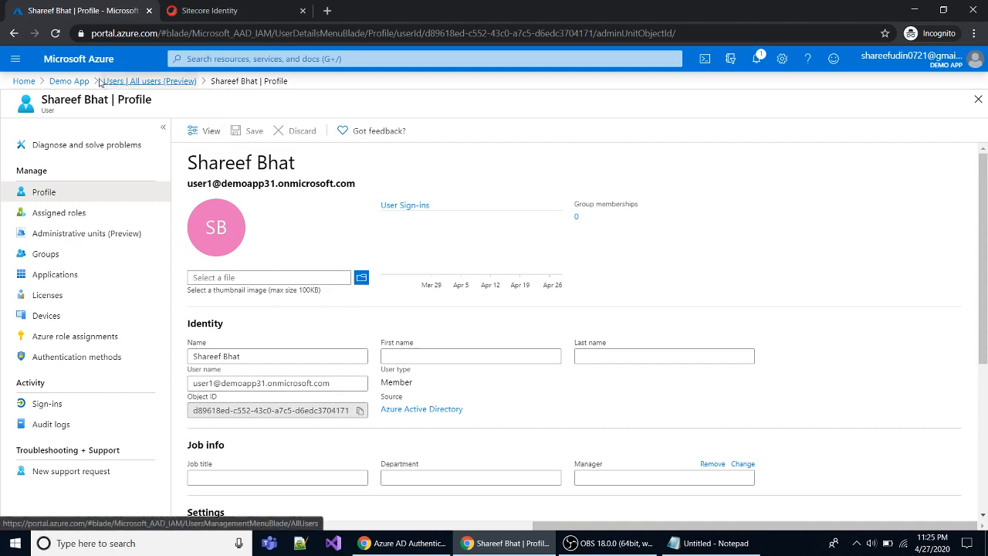
pyautogui.click(69, 81)
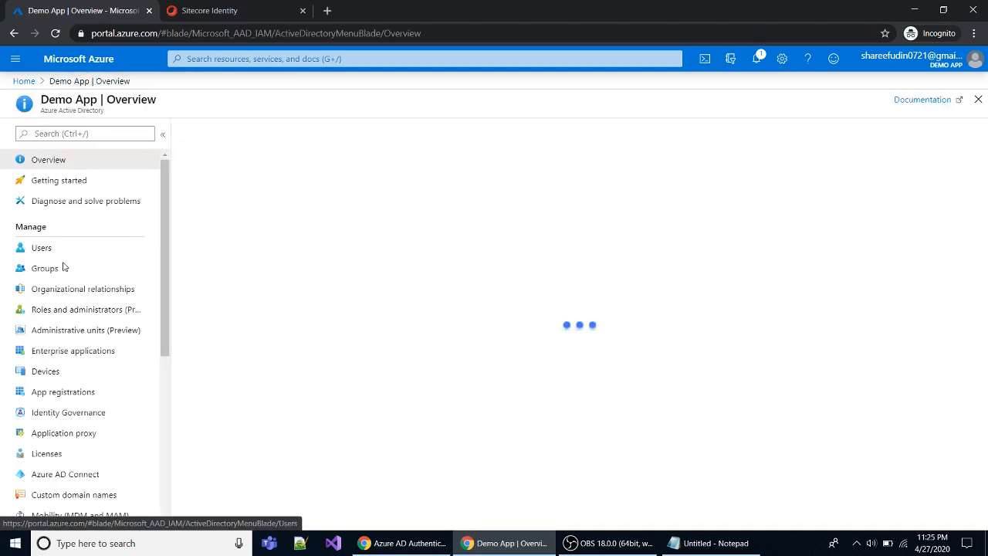
# Start a new Security group named 'Administrators' in Groups and open its member picker.
pyautogui.click(44, 268)
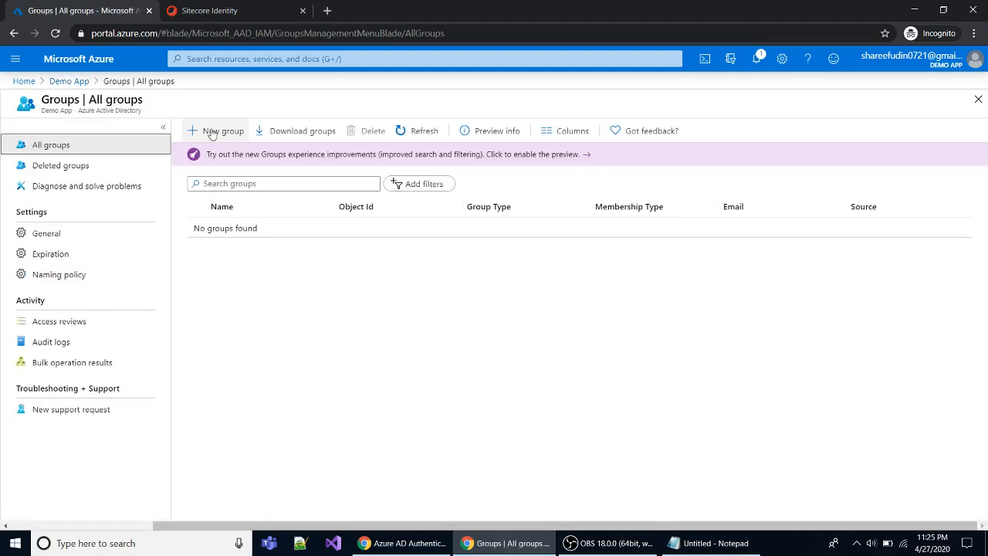
pyautogui.click(212, 133)
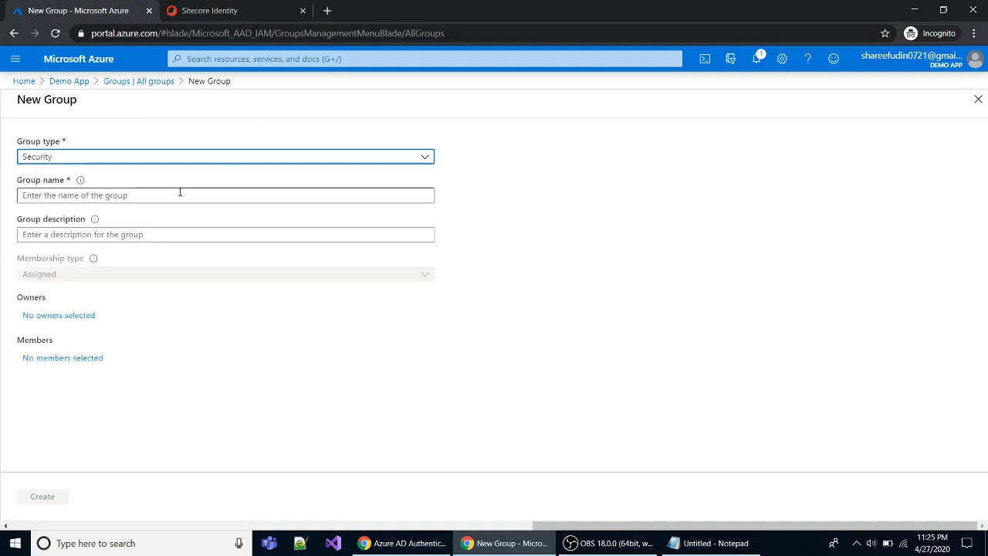
pyautogui.click(63, 195)
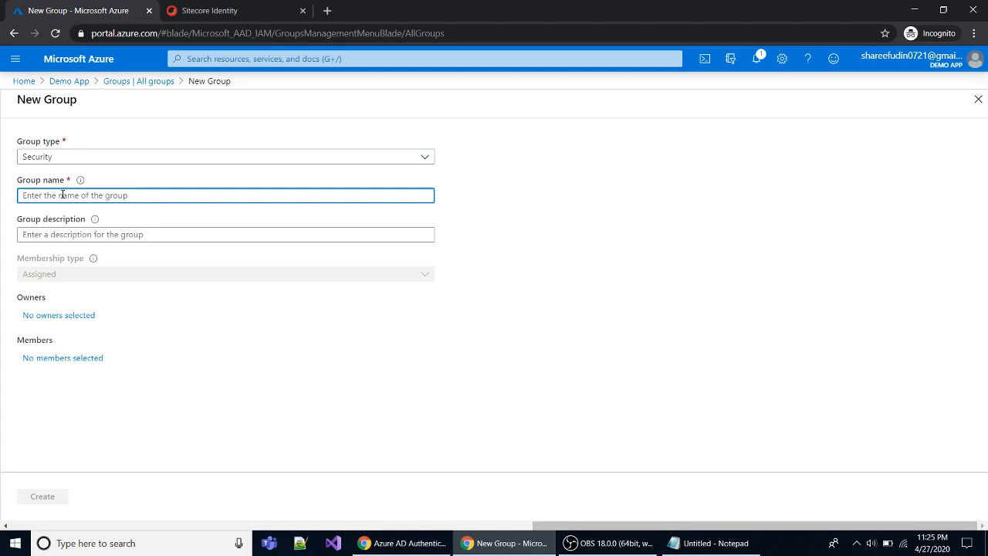
pyautogui.write('Admo')
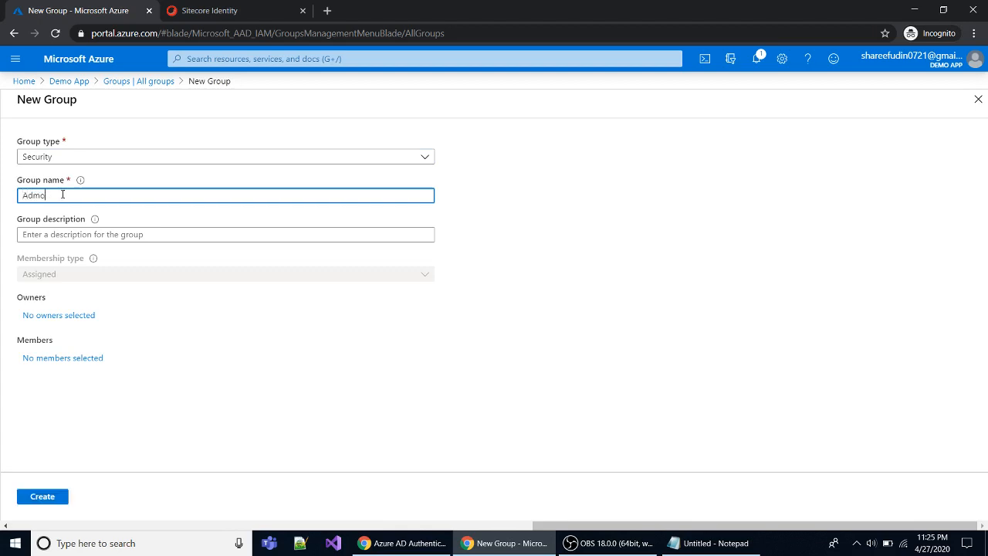
pyautogui.press('BackSpace')
pyautogui.write('in')
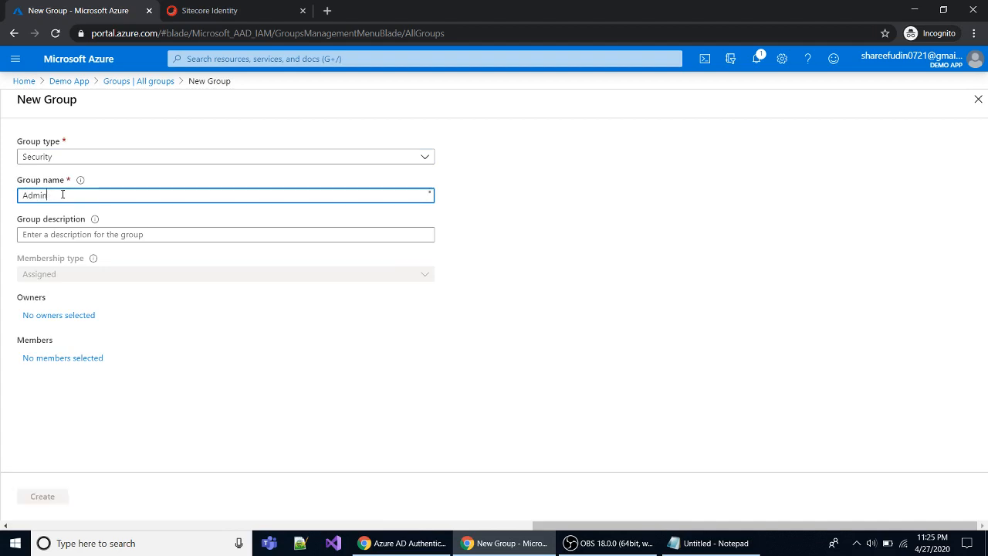
pyautogui.write('istrators')
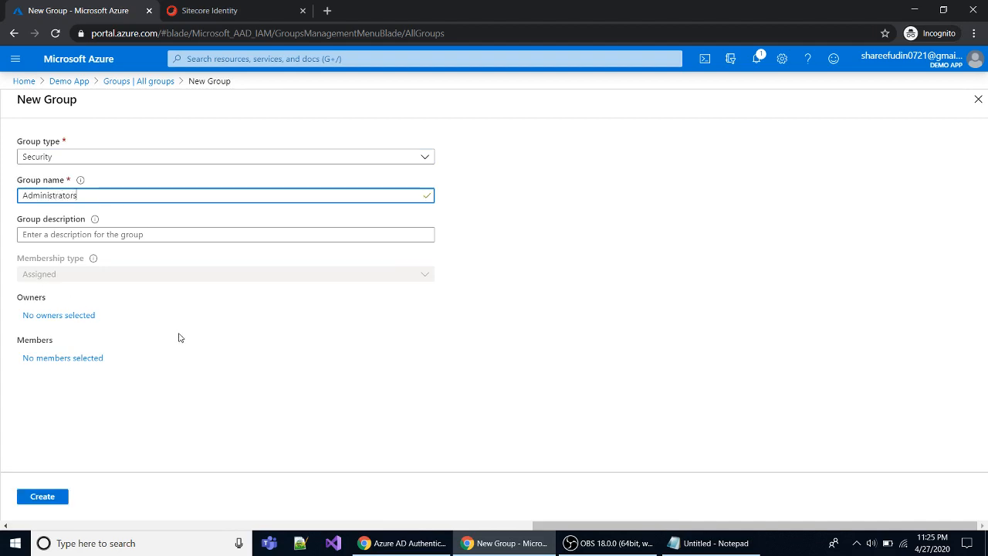
pyautogui.click(55, 357)
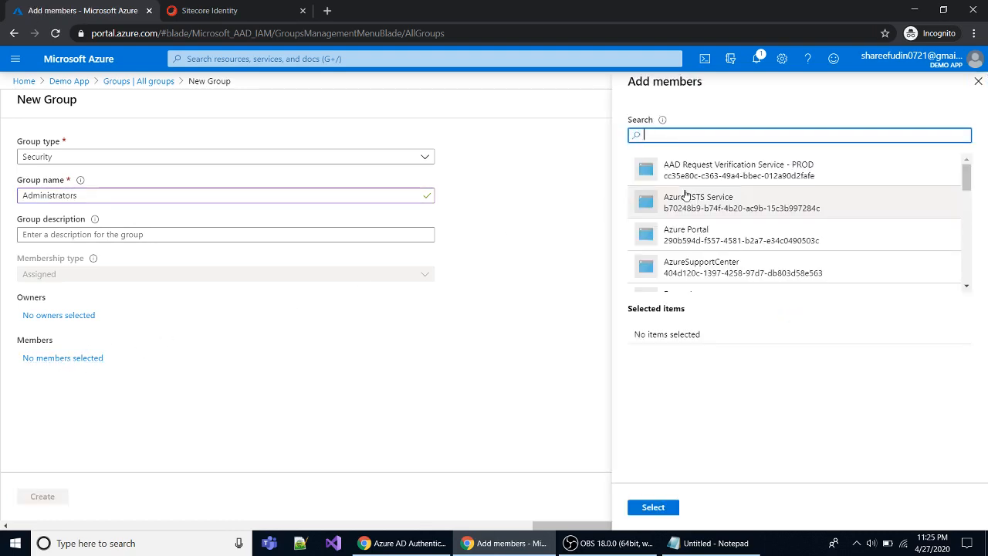
# Pick the newly created user as a member of the Administrators group.
pyautogui.scroll(-4, 694, 244)
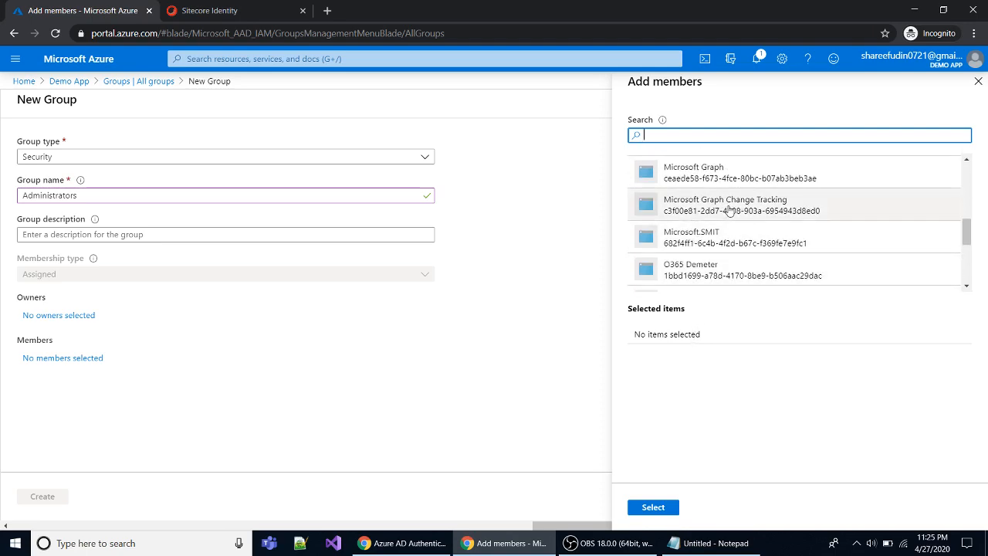
pyautogui.scroll(-3, 726, 221)
pyautogui.scroll(1, 729, 211)
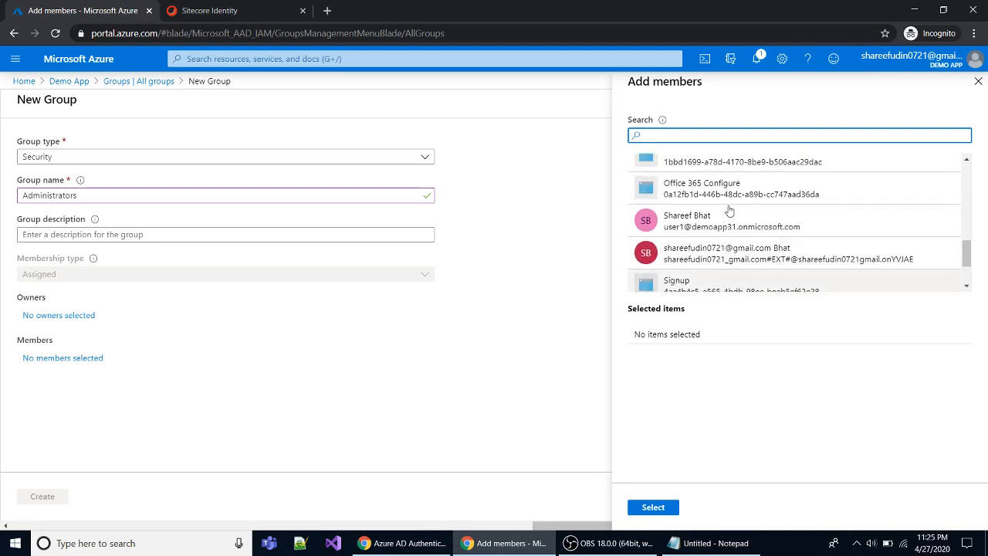
pyautogui.click(693, 229)
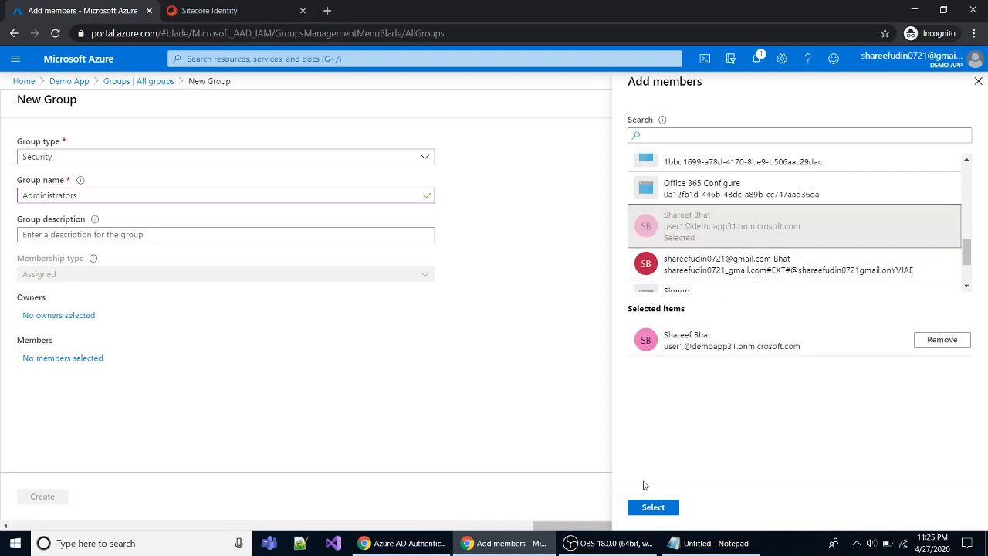
pyautogui.click(649, 508)
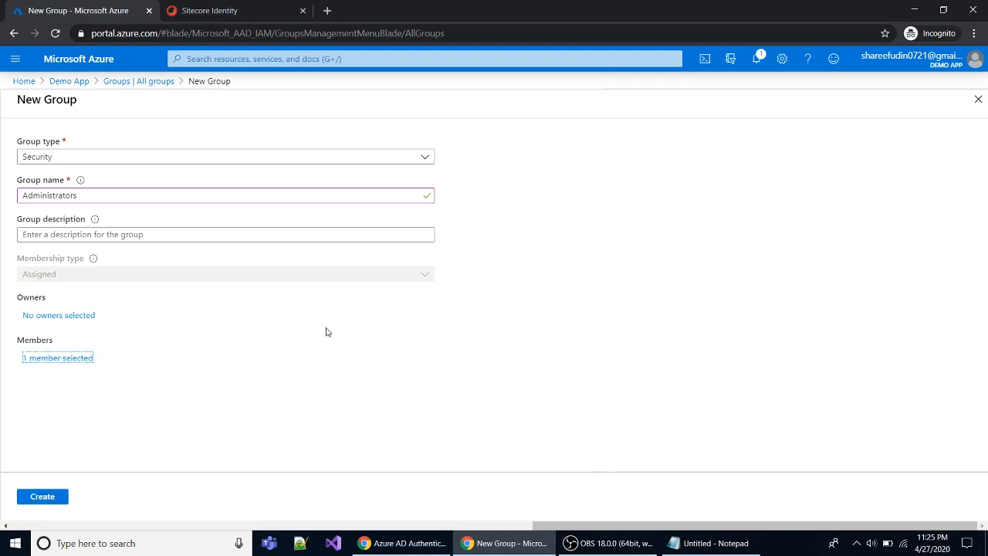
# Recheck the new user as the member and create the Administrators group.
pyautogui.click(71, 361)
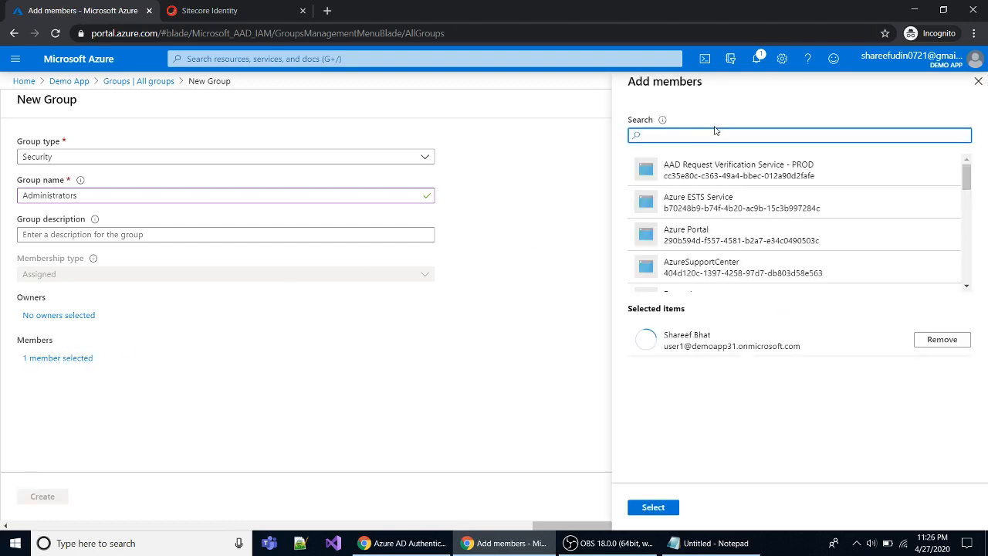
pyautogui.write('sha')
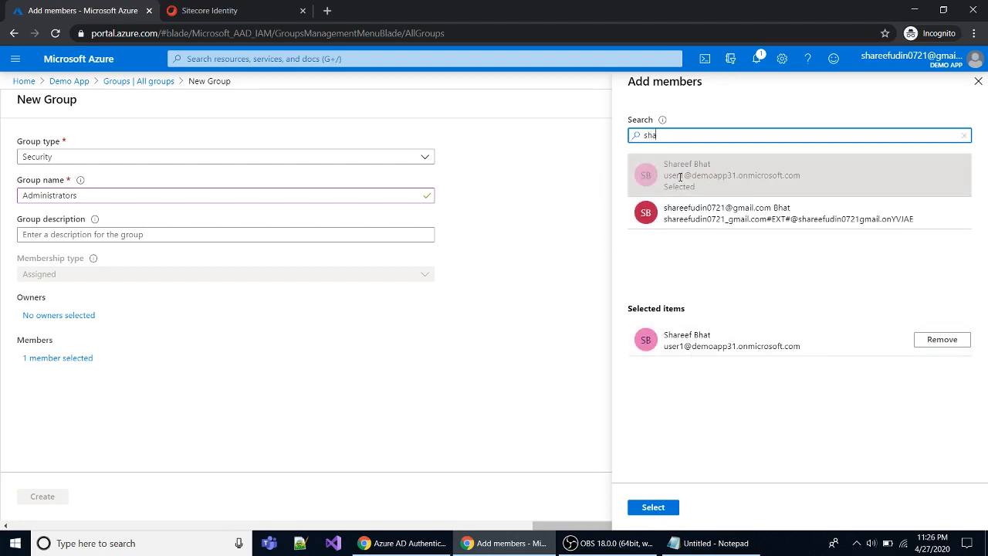
pyautogui.click(371, 413)
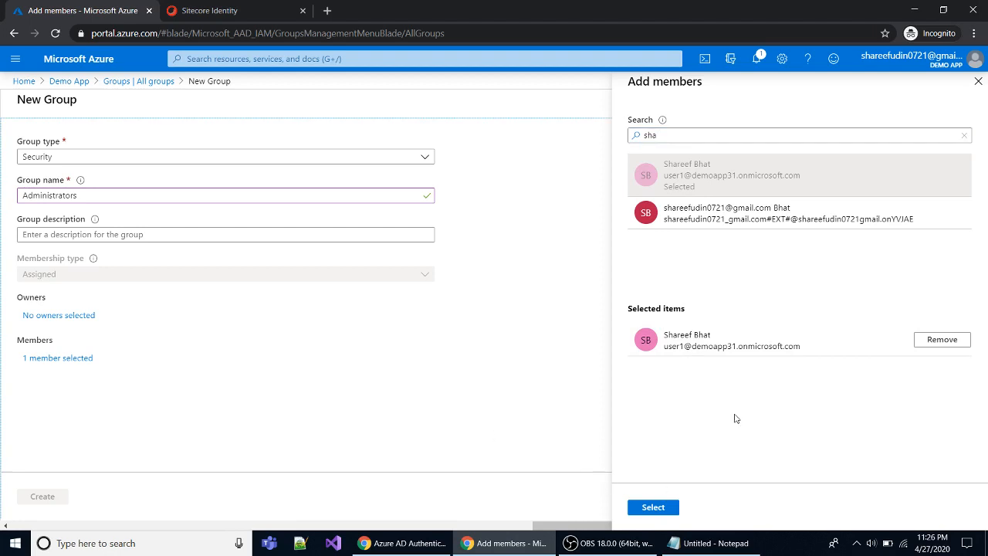
pyautogui.click(978, 81)
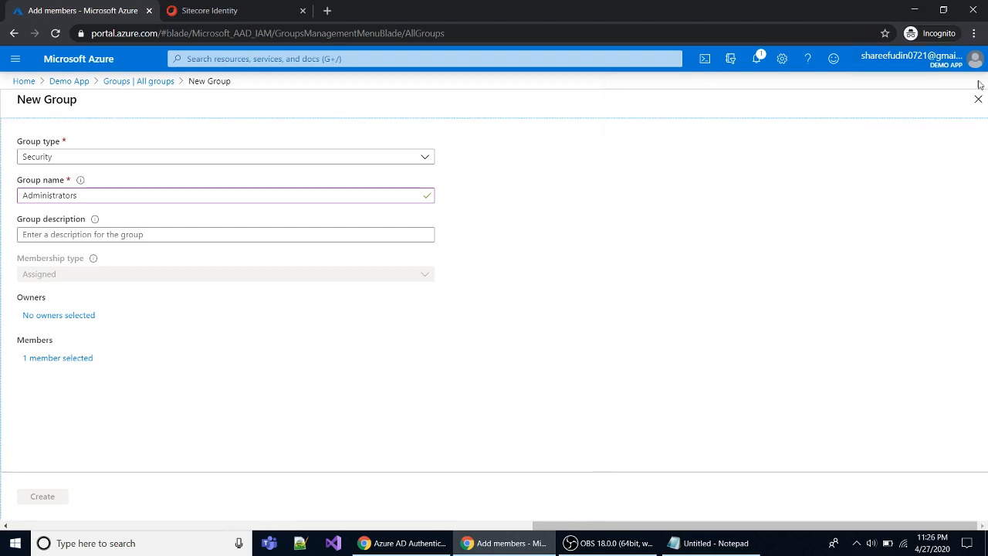
pyautogui.click(37, 497)
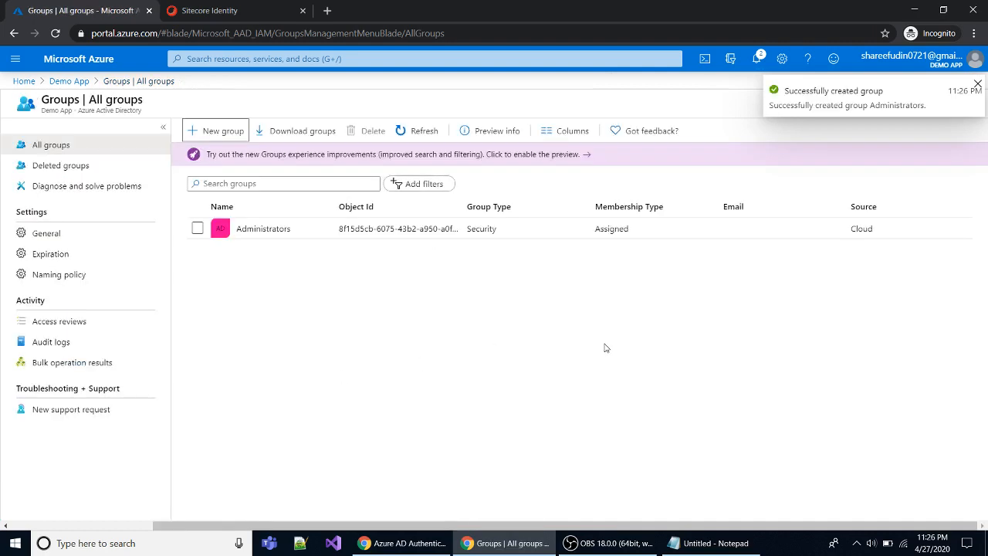
# View the Administrators group's overview page, then go back to the Demo App directory.
pyautogui.click(268, 228)
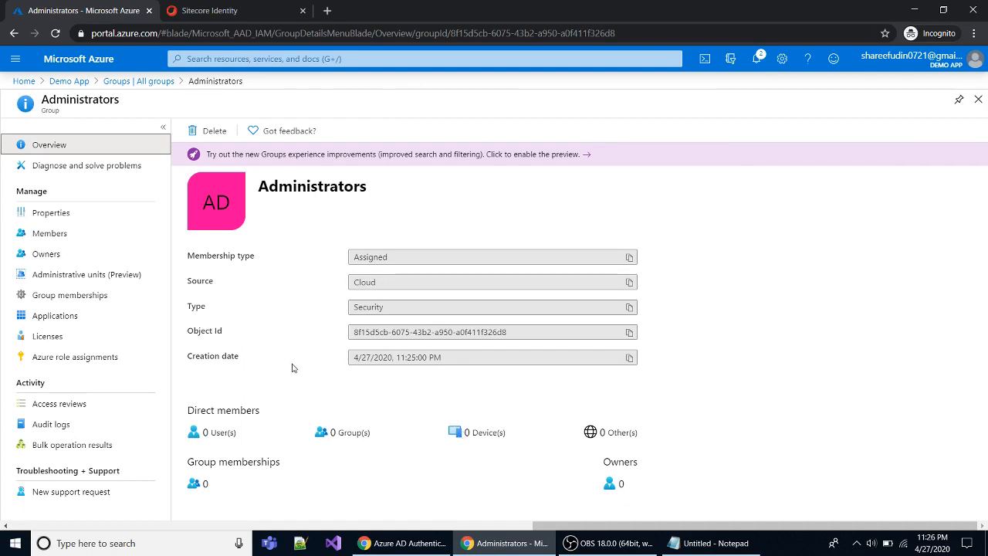
pyautogui.click(716, 268)
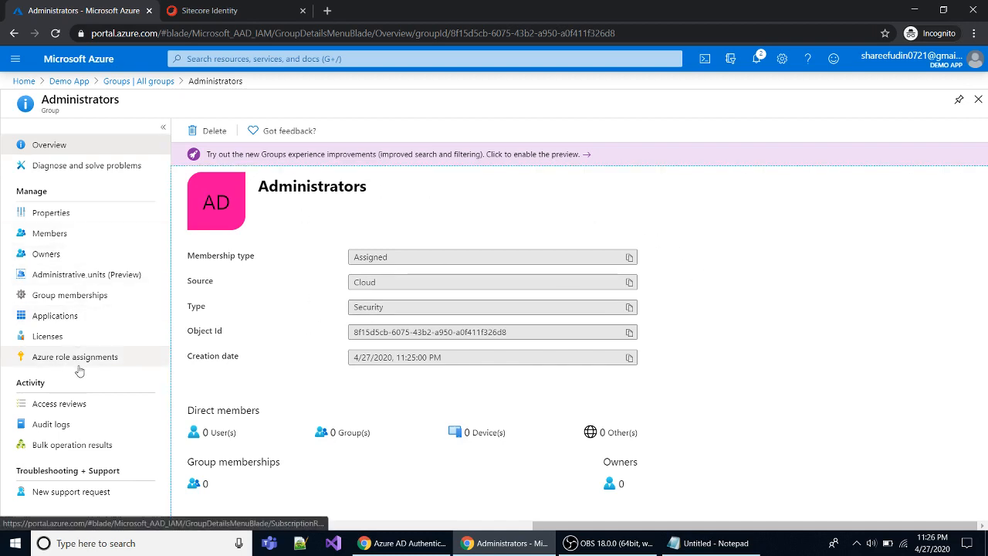
pyautogui.click(68, 81)
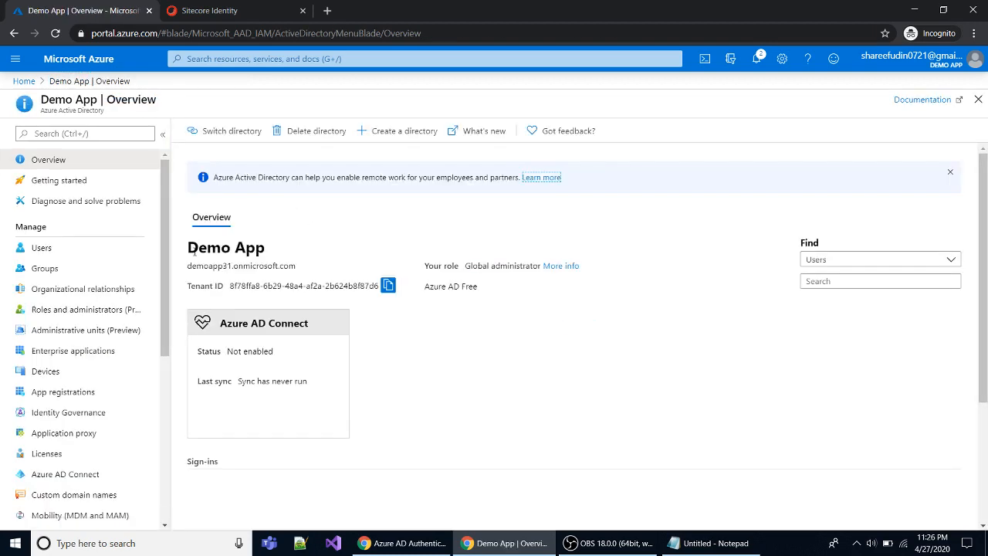
# Scroll the Demo App navigation and switch to the OBS Studio window.
pyautogui.scroll(-1, 169, 259)
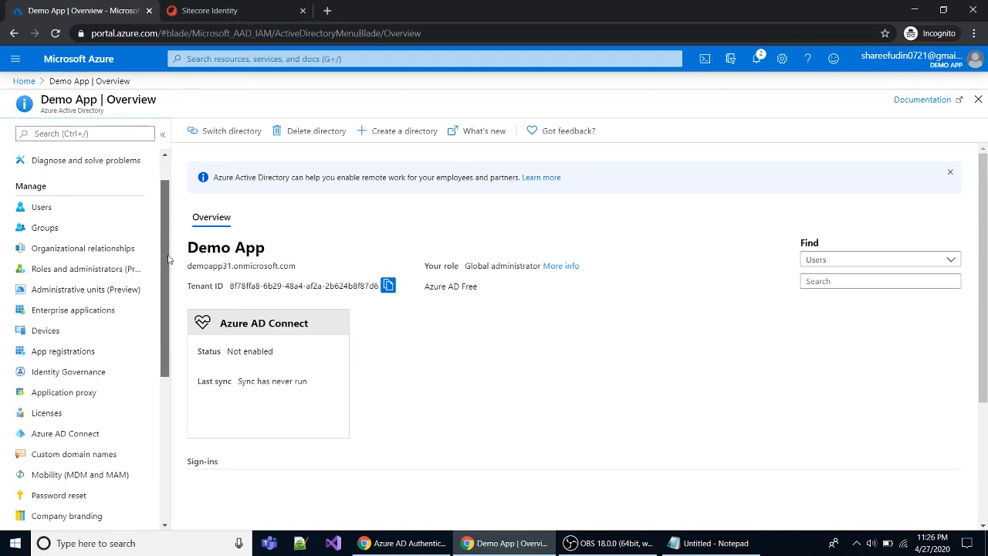
pyautogui.moveTo(164, 261); pyautogui.dragTo(166, 359)
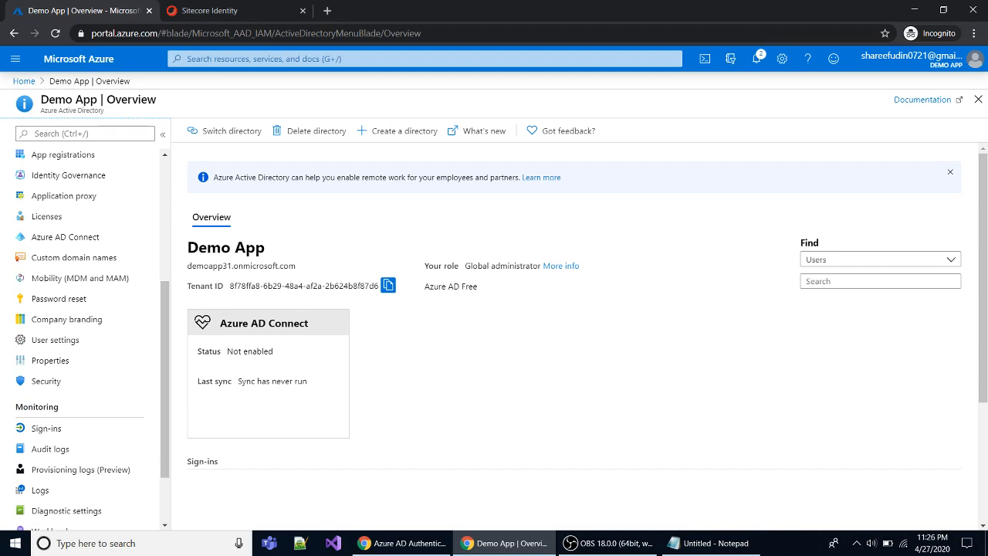
pyautogui.click(604, 545)
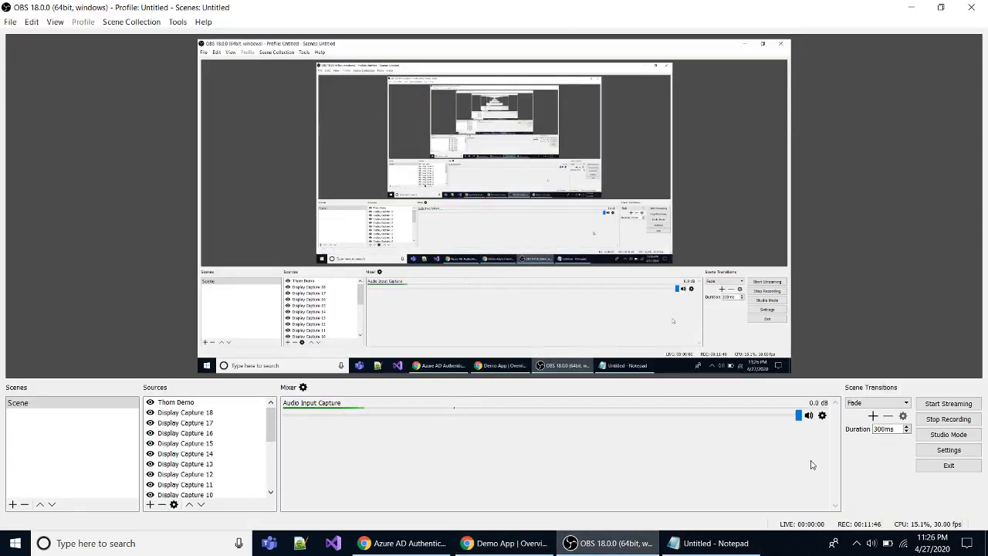